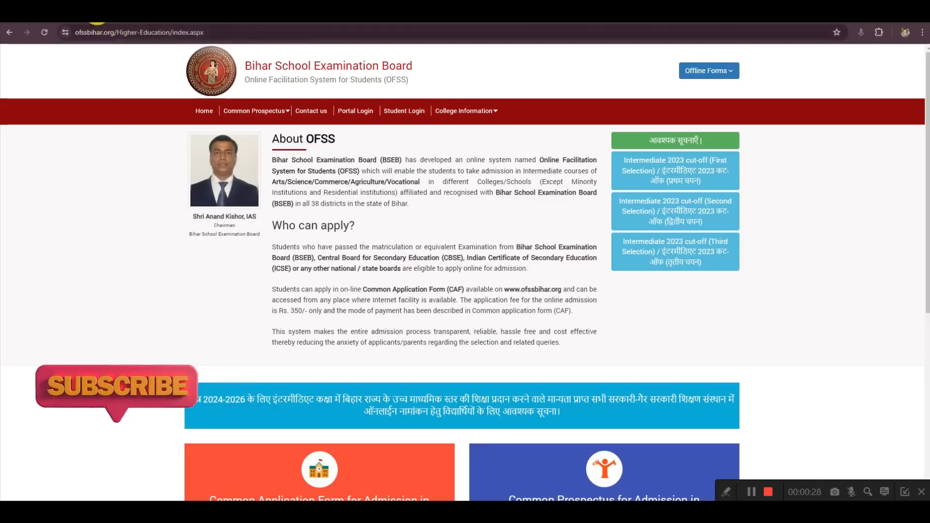
- Open the EazytoNet.Com home page from the Google results and go to its Bihar Inter Admission 2024 Apply Online article
{"action": "left_click", "coordinate": [93, 13]}
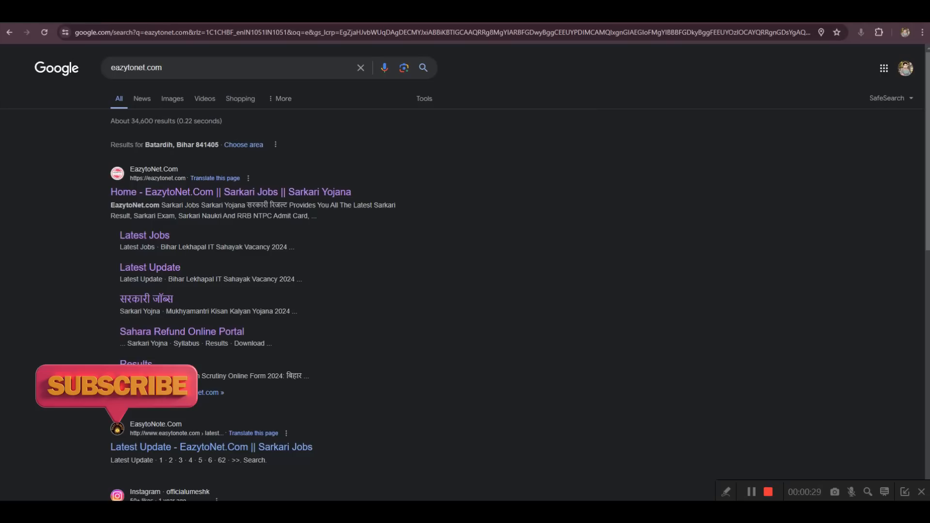
{"action": "left_click", "coordinate": [160, 193]}
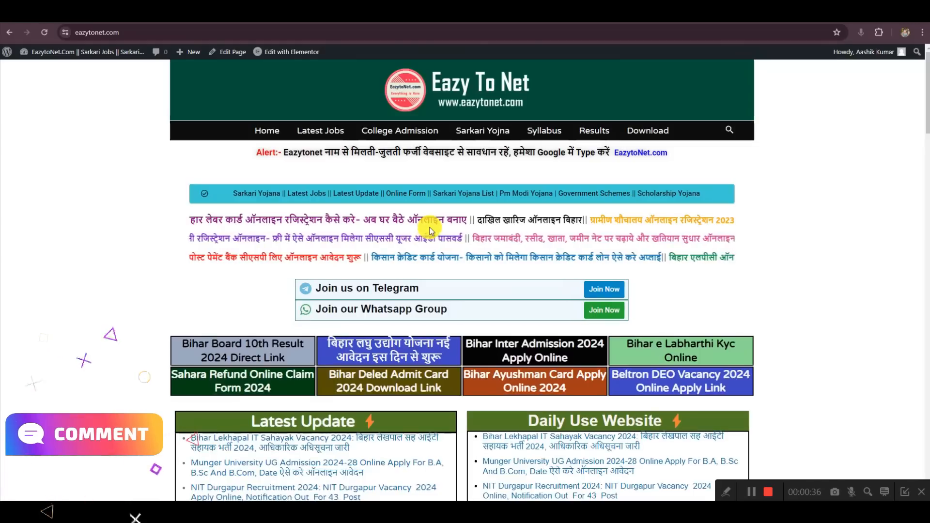
{"action": "left_click", "coordinate": [531, 347]}
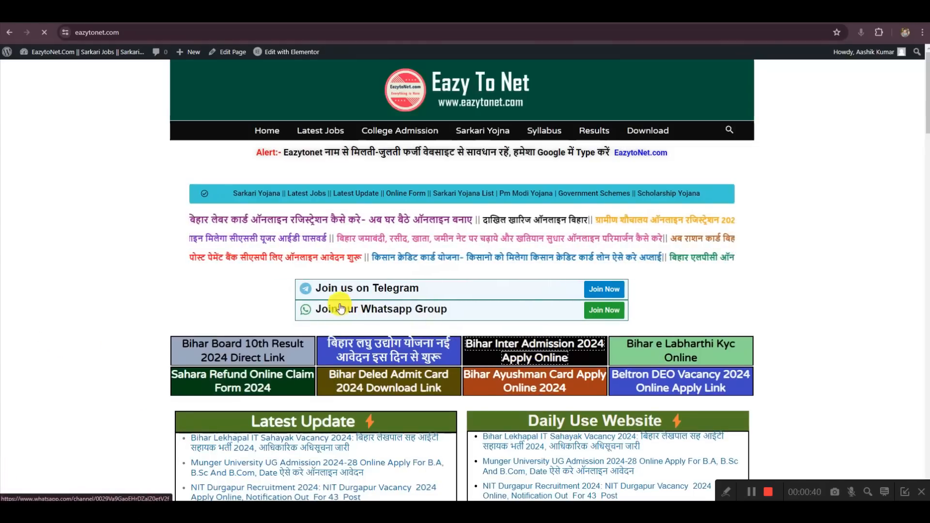
- Read the admission article down to its Important Dates table, highlighting the OFSS portal closing date
{"action": "scroll", "coordinate": [409, 255], "scroll_direction": "down", "scroll_amount": 2}
{"action": "scroll", "coordinate": [409, 256], "scroll_direction": "down", "scroll_amount": 10}
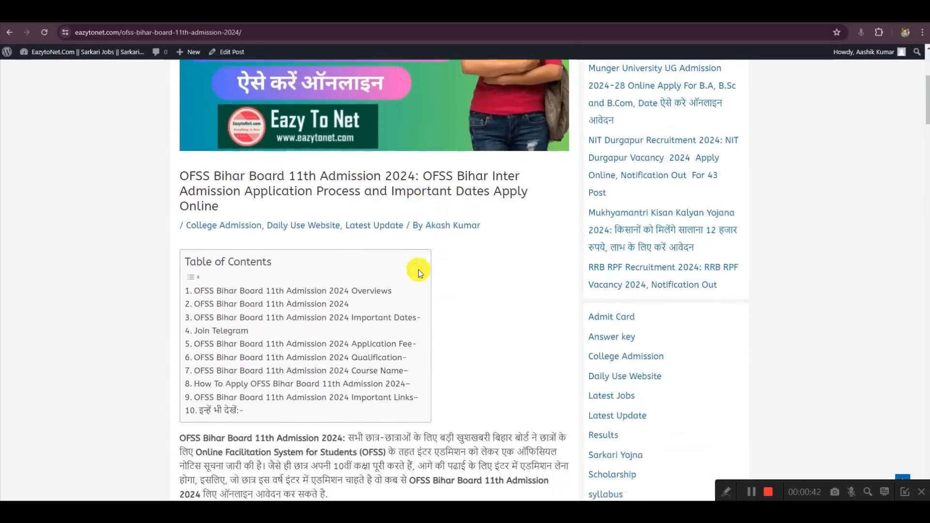
{"action": "scroll", "coordinate": [419, 275], "scroll_direction": "down", "scroll_amount": 10}
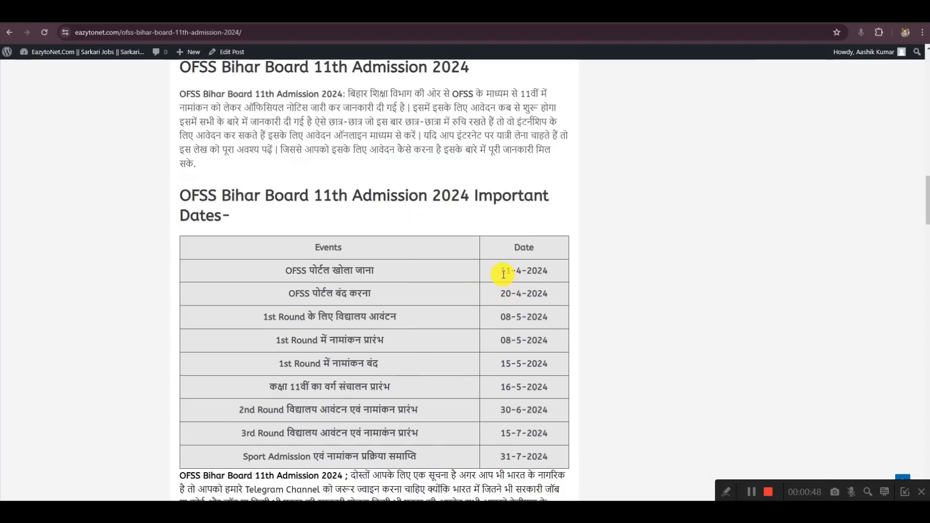
{"action": "left_click_drag", "start_coordinate": [504, 296], "coordinate": [531, 301]}
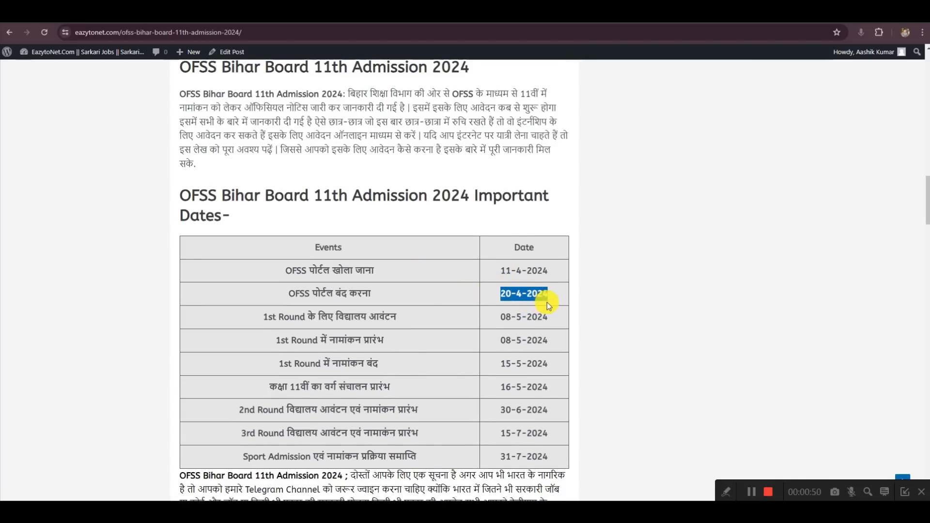
{"action": "scroll", "coordinate": [500, 304], "scroll_direction": "down", "scroll_amount": 2}
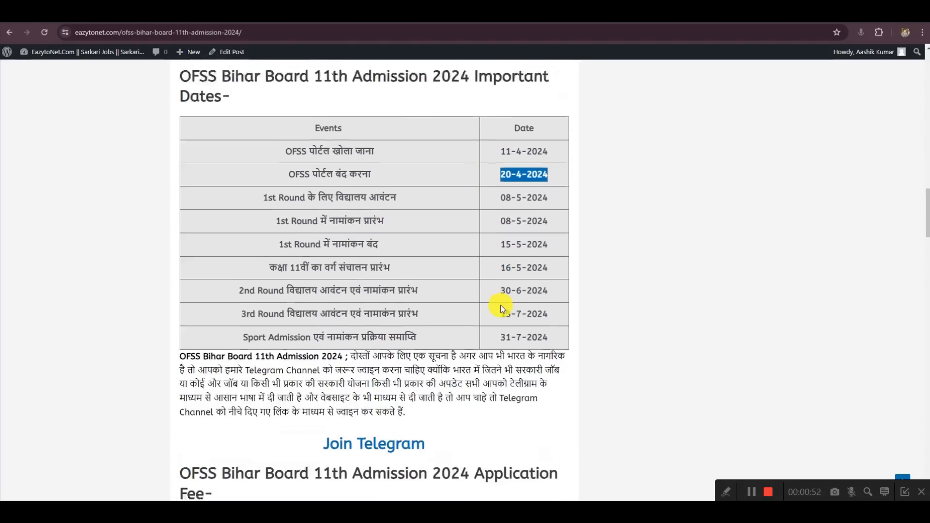
{"action": "scroll", "coordinate": [501, 304], "scroll_direction": "down", "scroll_amount": 1}
{"action": "scroll", "coordinate": [501, 304], "scroll_direction": "down", "scroll_amount": 2}
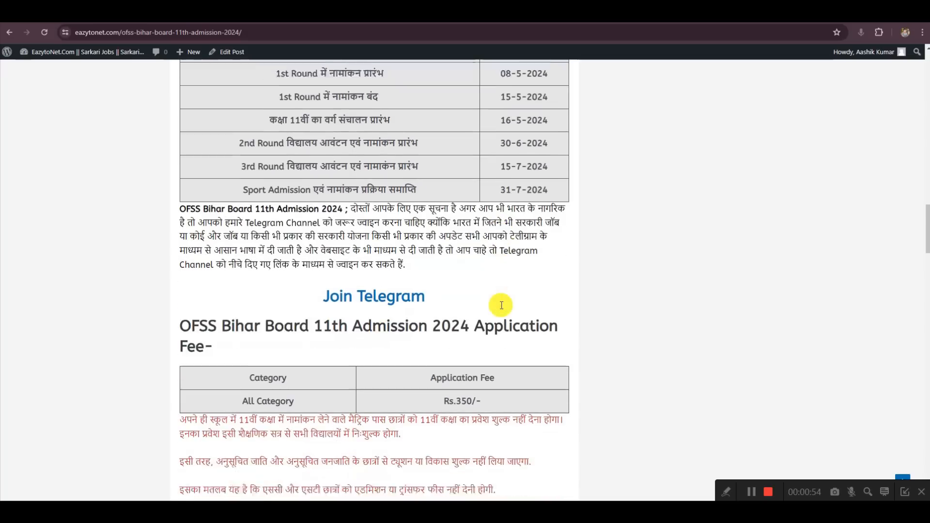
- Examine the article's application fee, the board's printed notice and the instructions on how to apply
{"action": "scroll", "coordinate": [489, 298], "scroll_direction": "down", "scroll_amount": 2}
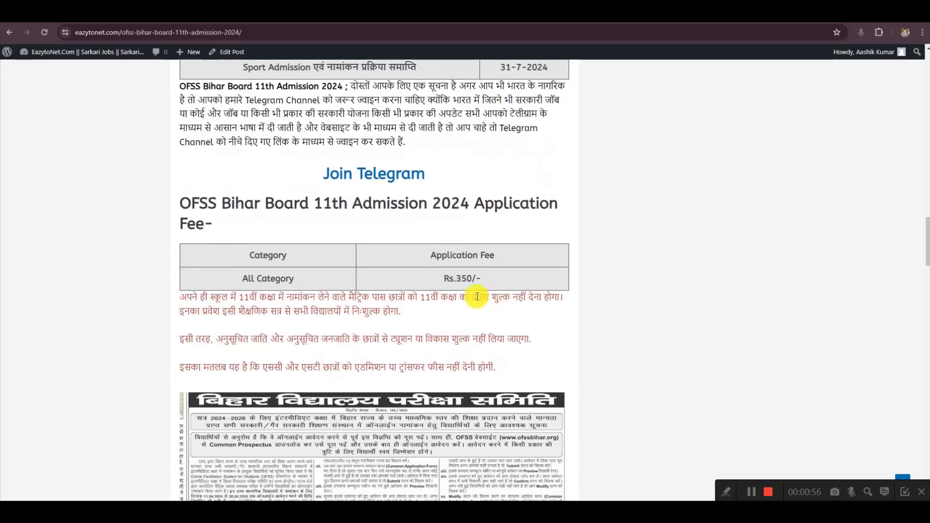
{"action": "double_click", "coordinate": [460, 281]}
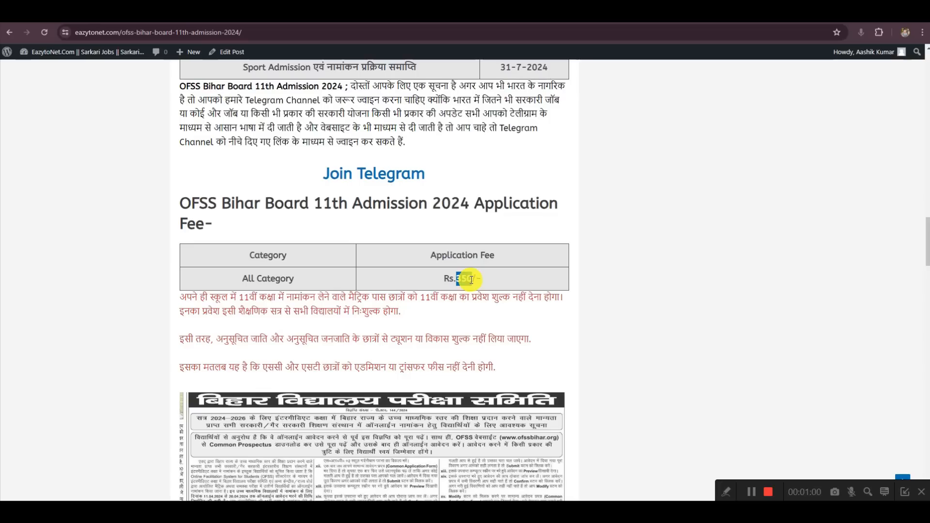
{"action": "scroll", "coordinate": [499, 282], "scroll_direction": "down", "scroll_amount": 2}
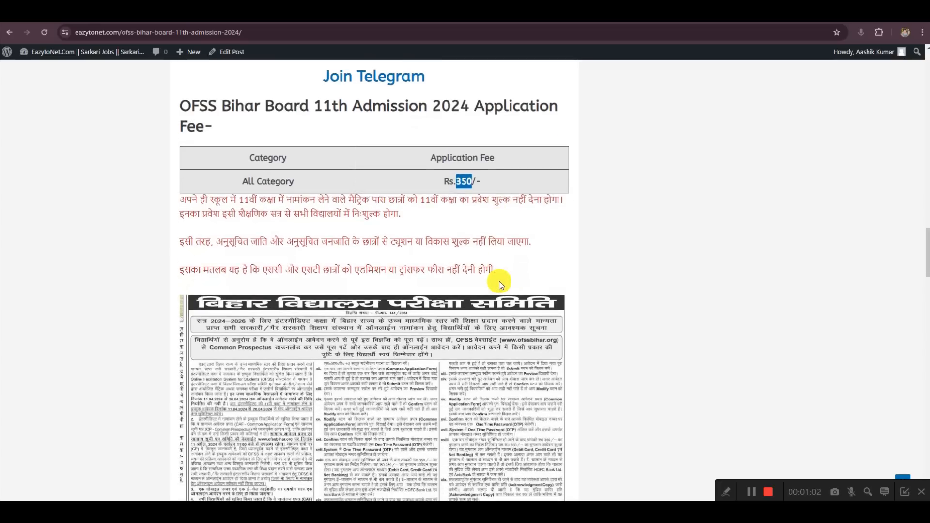
{"action": "scroll", "coordinate": [499, 282], "scroll_direction": "down", "scroll_amount": 3}
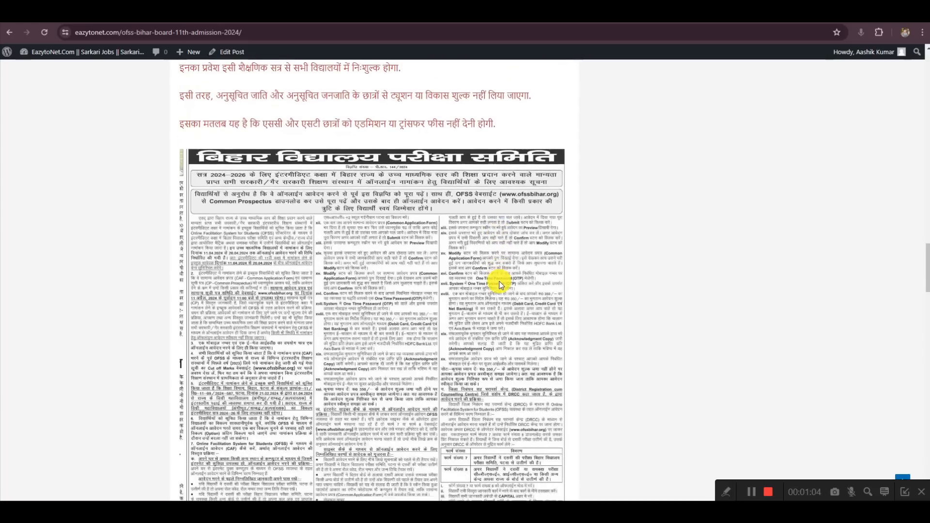
{"action": "scroll", "coordinate": [500, 285], "scroll_direction": "down", "scroll_amount": 2}
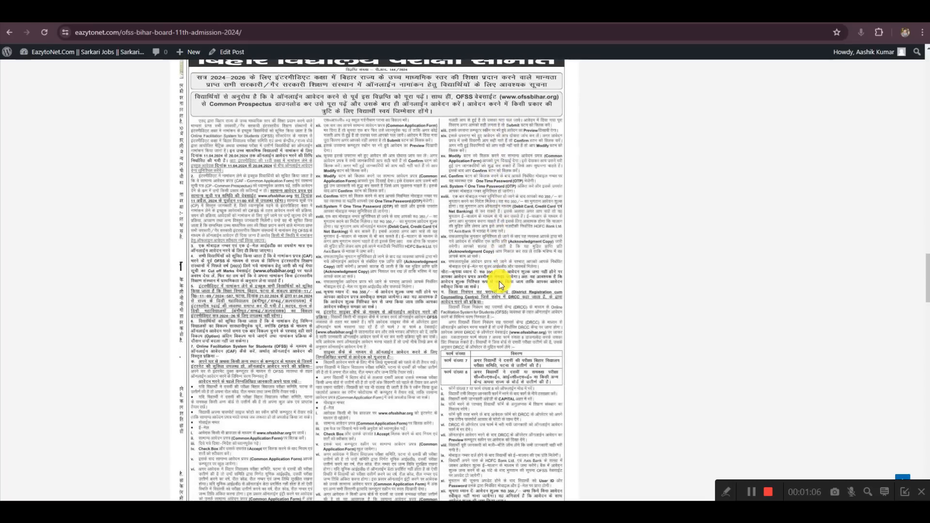
{"action": "scroll", "coordinate": [501, 285], "scroll_direction": "down", "scroll_amount": 8}
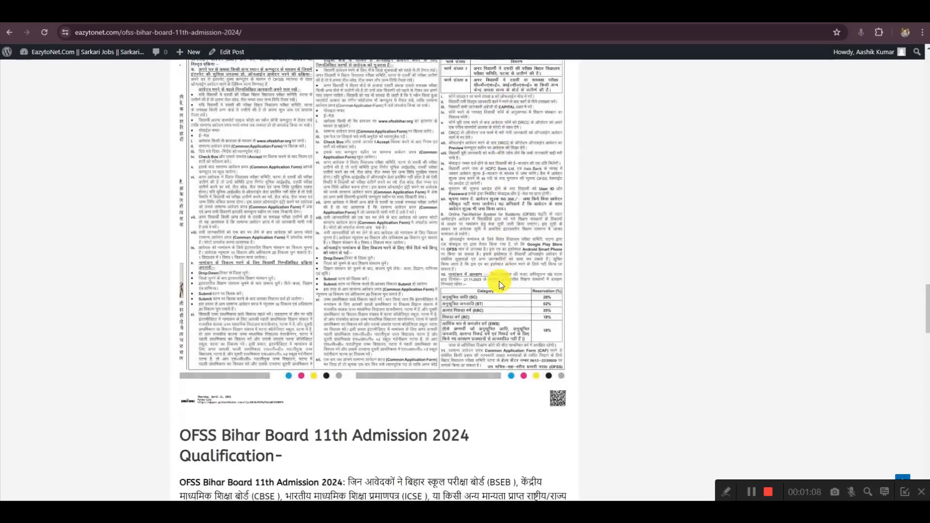
{"action": "scroll", "coordinate": [499, 284], "scroll_direction": "down", "scroll_amount": 18}
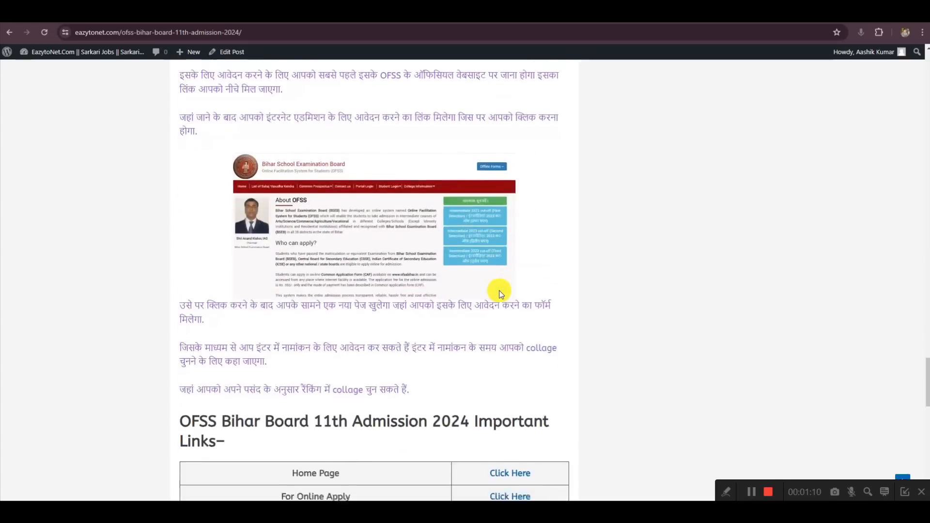
- Open the official notification from the article's Important Links table and enlarge it to read the instructions
{"action": "scroll", "coordinate": [499, 290], "scroll_direction": "down", "scroll_amount": 1}
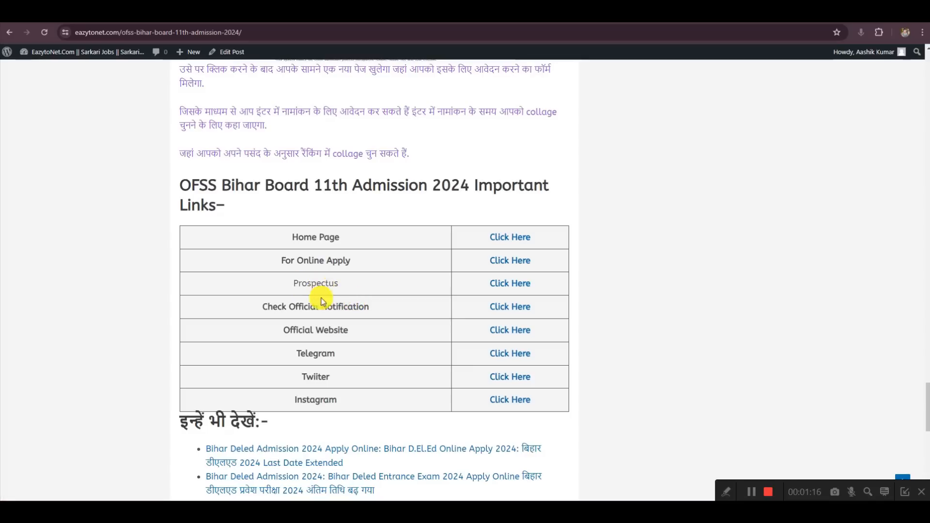
{"action": "left_click", "coordinate": [511, 307]}
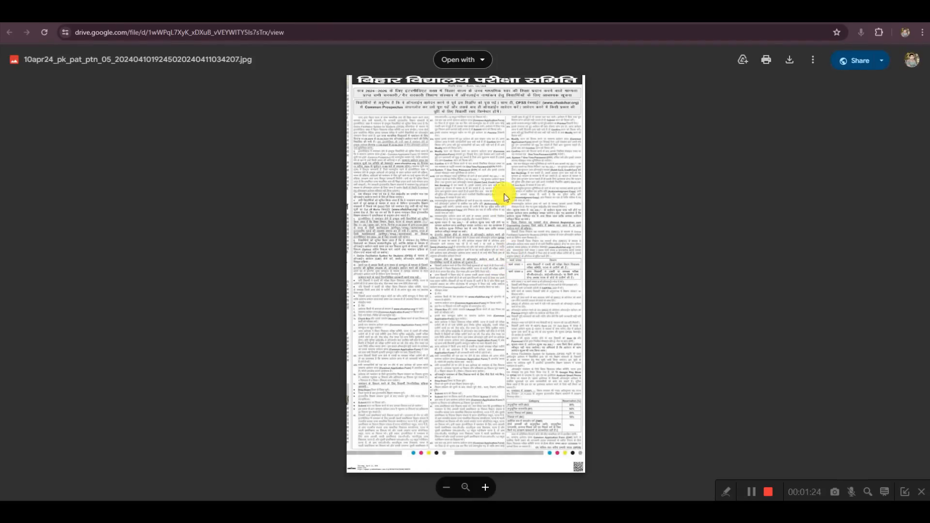
{"action": "left_click", "coordinate": [488, 488]}
{"action": "left_click", "coordinate": [488, 488]}
{"action": "left_click", "coordinate": [488, 488]}
{"action": "left_click", "coordinate": [488, 488]}
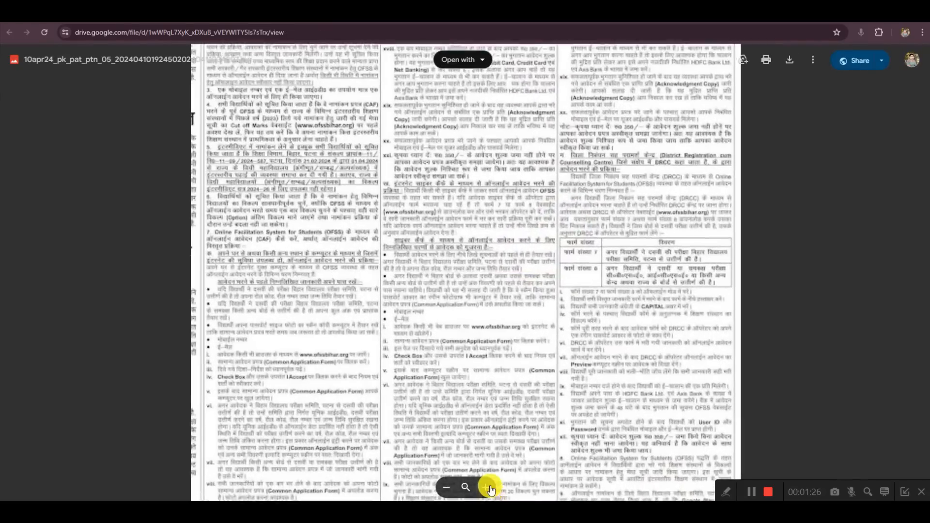
{"action": "scroll", "coordinate": [469, 252], "scroll_direction": "up", "scroll_amount": 1}
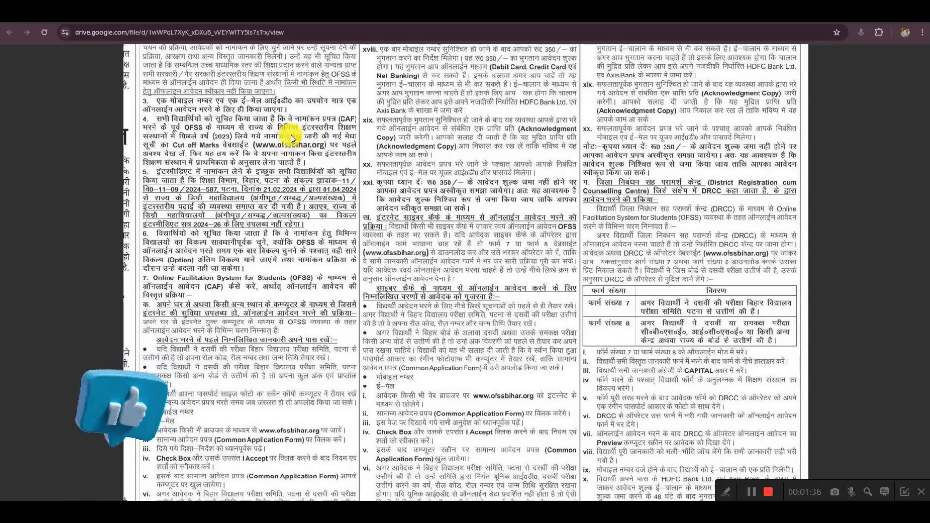
- Close the notification, follow the article's online apply link, accept the OFSS instructions and open the Common Application Form
{"action": "key", "text": "ctrl+w"}
{"action": "left_click", "coordinate": [515, 262]}
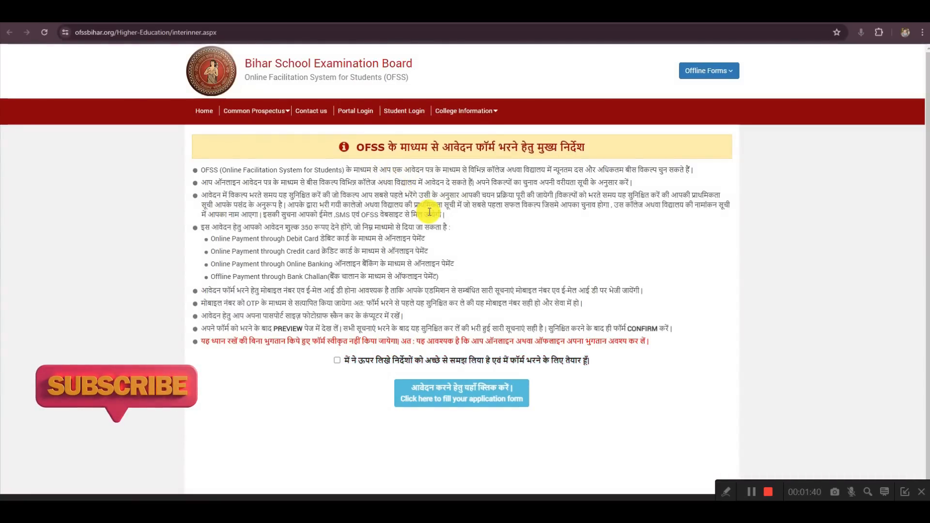
{"action": "left_click", "coordinate": [342, 360]}
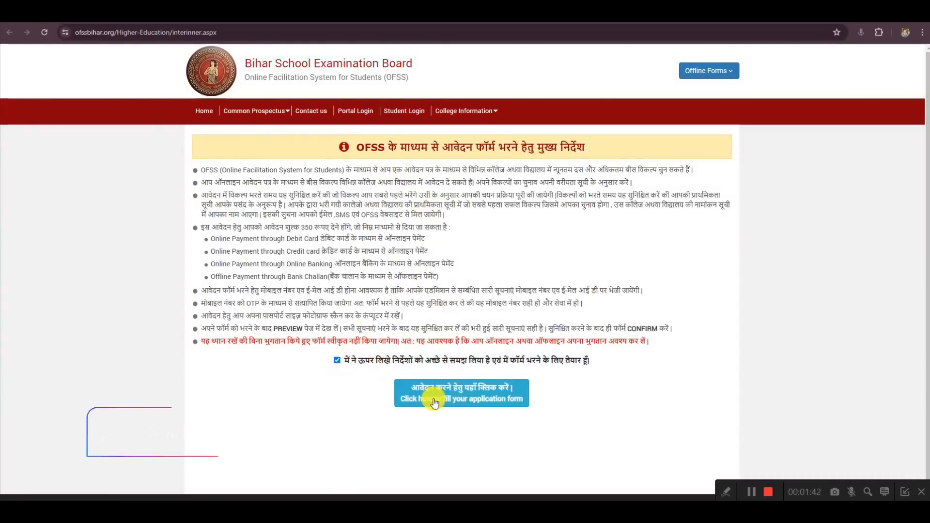
{"action": "left_click", "coordinate": [468, 393]}
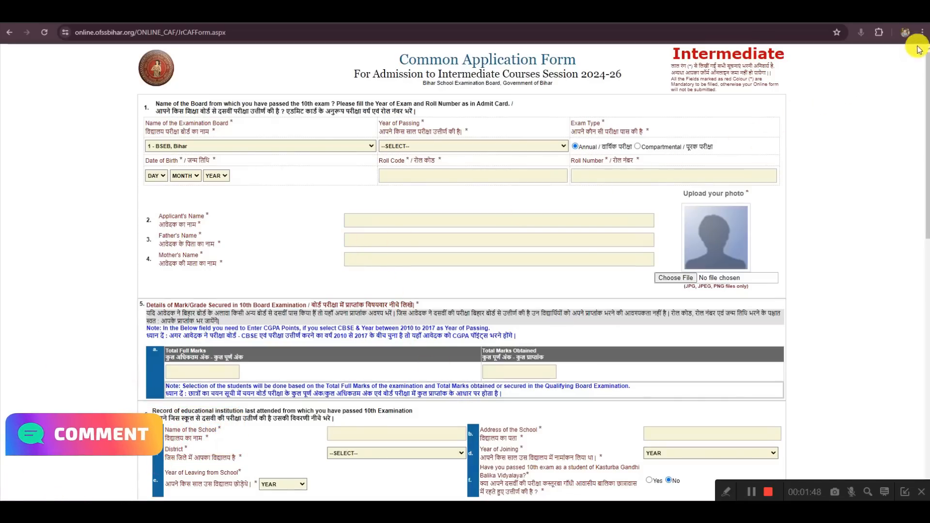
- Increase the browser's page zoom by three levels to enlarge the Common Application Form
{"action": "left_click", "coordinate": [922, 32]}
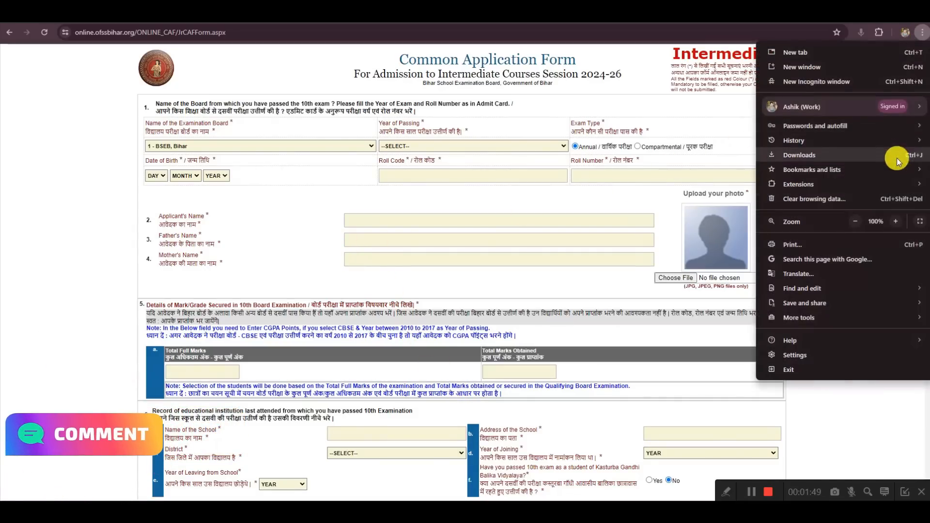
{"action": "left_click", "coordinate": [895, 221]}
{"action": "left_click", "coordinate": [895, 221]}
{"action": "left_click", "coordinate": [896, 221]}
{"action": "left_click", "coordinate": [730, 164]}
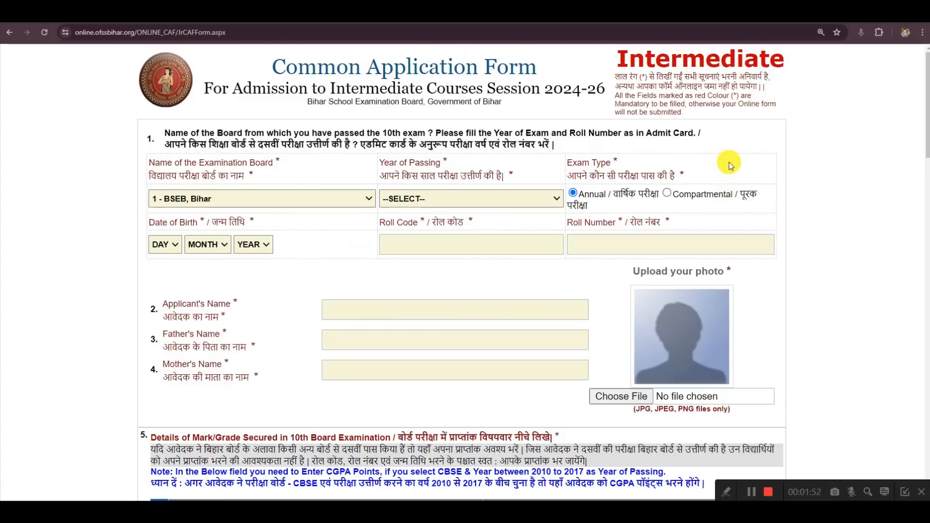
- Select 1 - BSEB, Bihar as the examination board and 2024 as the year of passing
{"action": "left_click", "coordinate": [269, 197]}
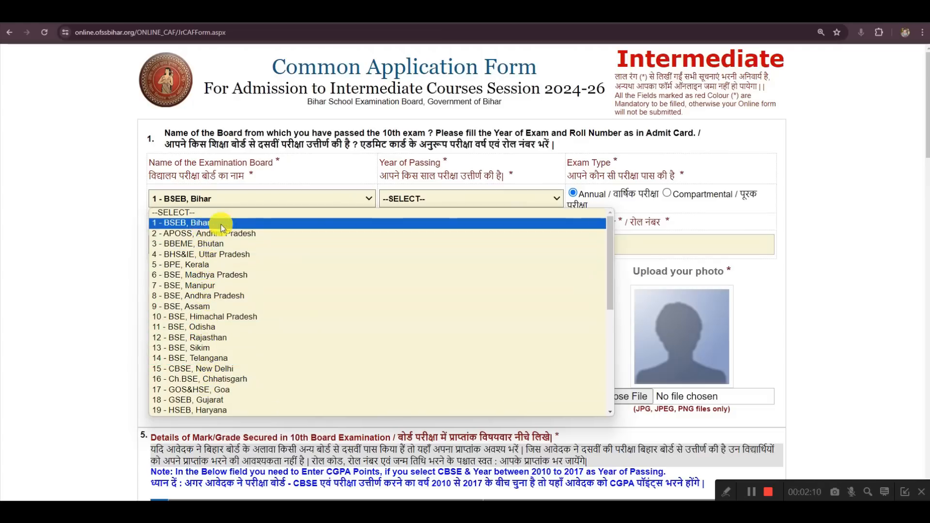
{"action": "left_click", "coordinate": [187, 224]}
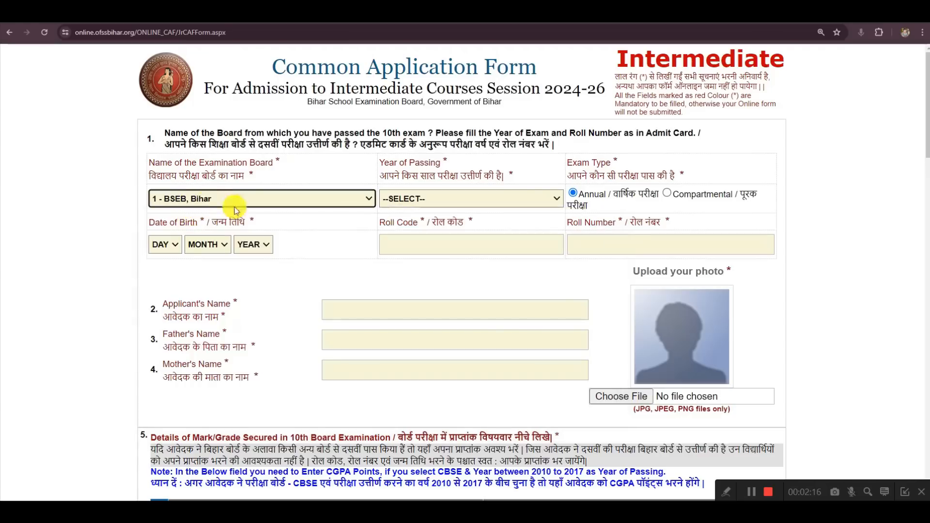
{"action": "left_click", "coordinate": [424, 190]}
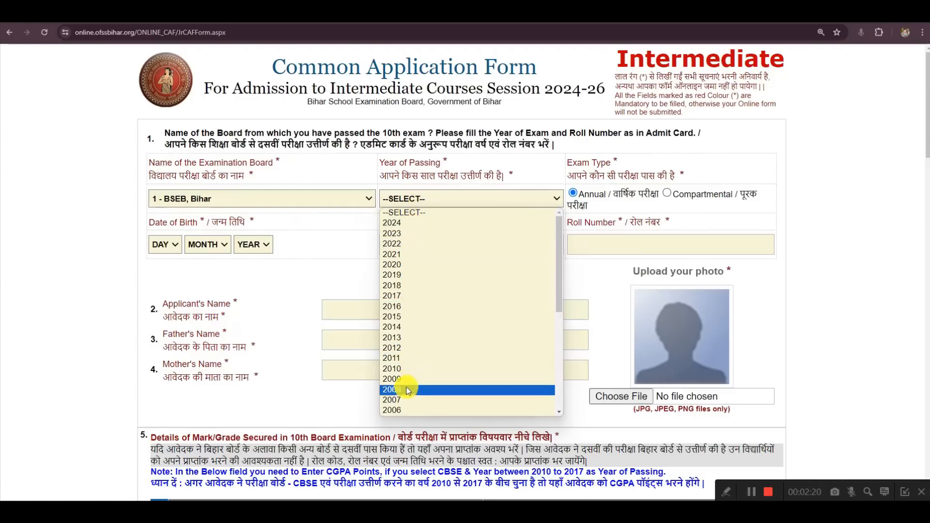
{"action": "scroll", "coordinate": [399, 410], "scroll_direction": "down", "scroll_amount": 5}
{"action": "scroll", "coordinate": [400, 407], "scroll_direction": "up", "scroll_amount": 5}
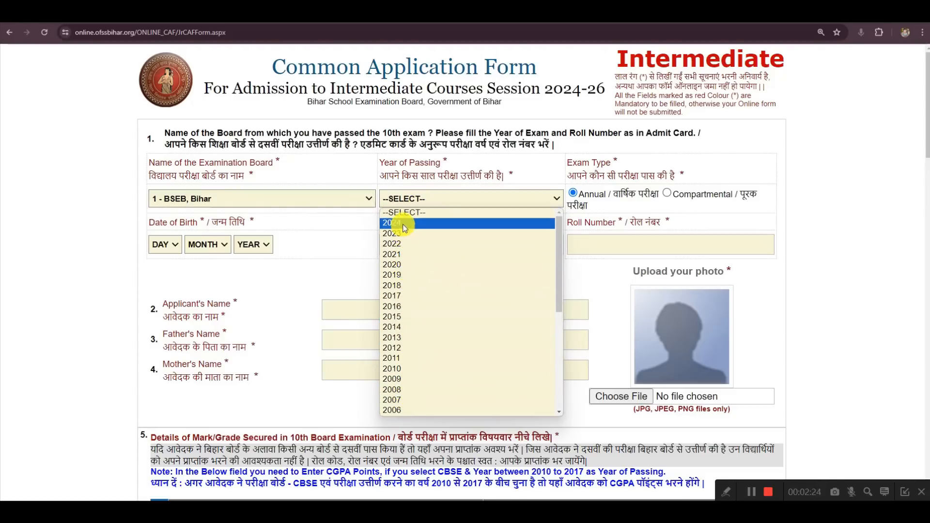
{"action": "left_click", "coordinate": [404, 223]}
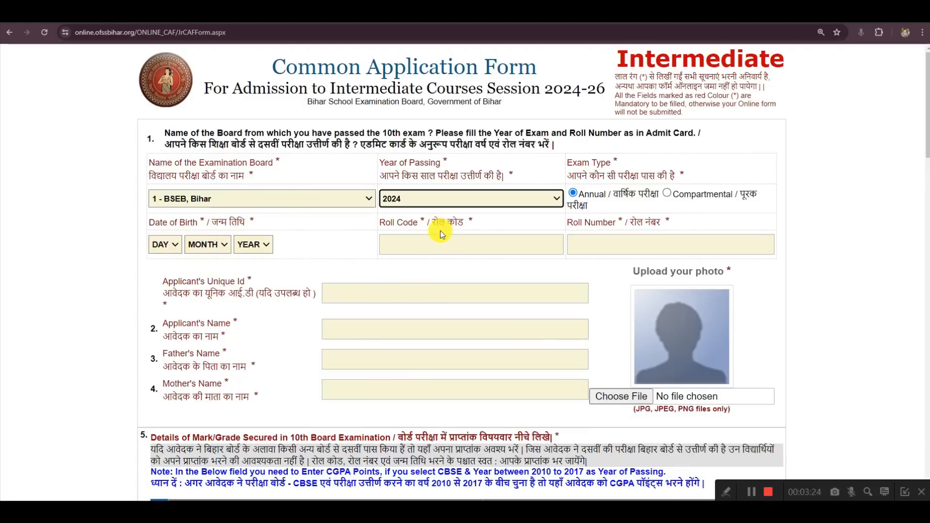
{"action": "left_click_drag", "start_coordinate": [433, 222], "coordinate": [439, 222]}
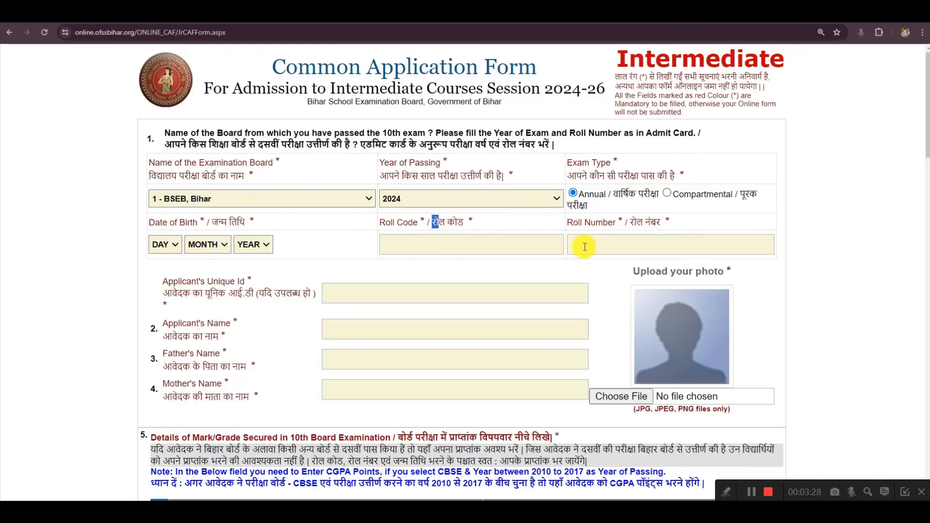
{"action": "left_click", "coordinate": [748, 491]}
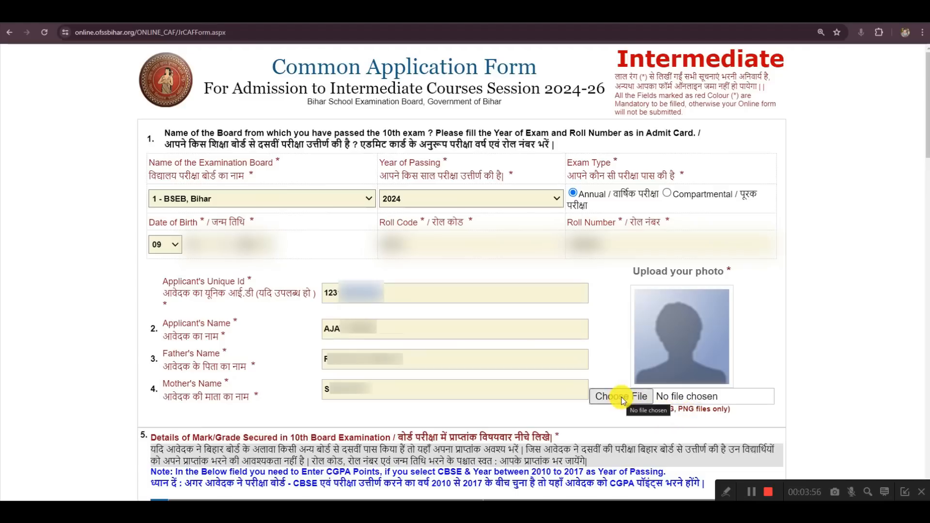
{"action": "left_click", "coordinate": [751, 492]}
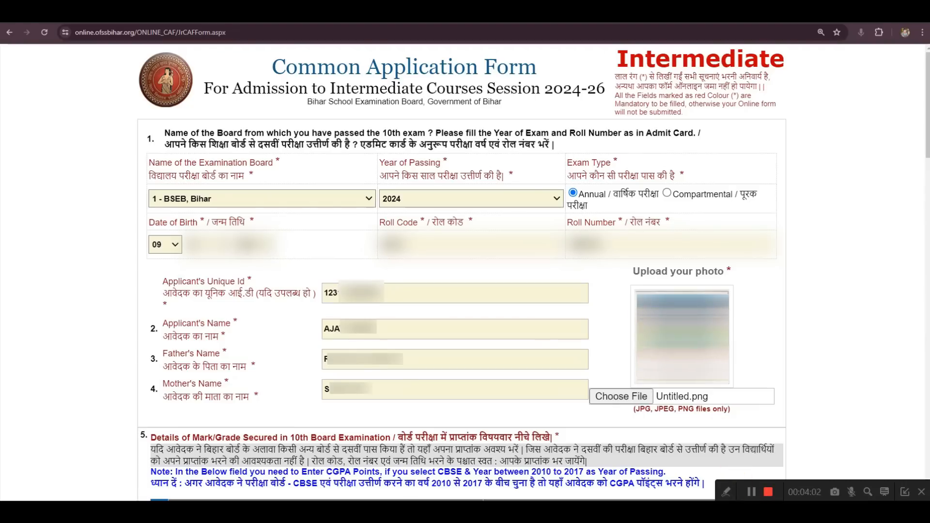
- Review the 10th board marks and the last attended school's details in sections 5 and 6 of the form
{"action": "scroll", "coordinate": [473, 147], "scroll_direction": "down", "scroll_amount": 6}
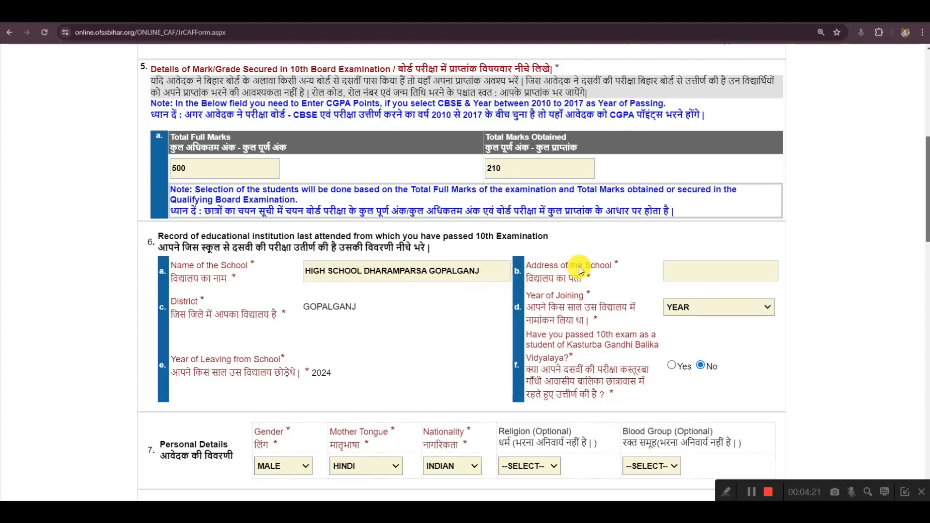
{"action": "left_click_drag", "start_coordinate": [364, 271], "coordinate": [478, 276]}
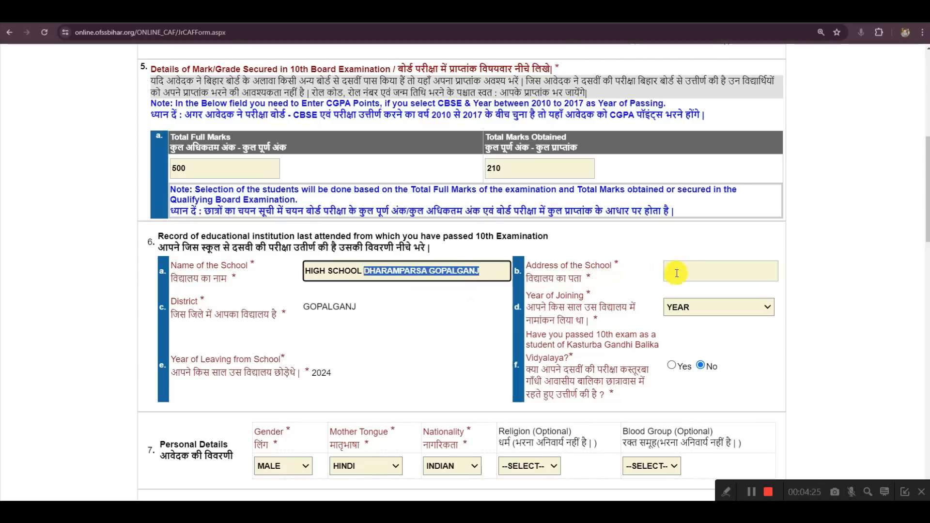
{"action": "left_click", "coordinate": [645, 280]}
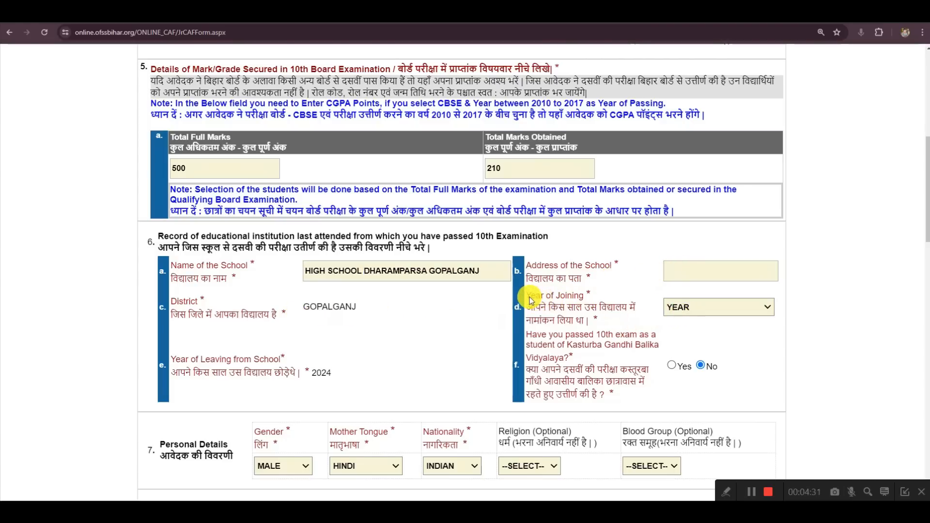
- Set the year of joining the school to 2022 in section 6 of the form
{"action": "left_click", "coordinate": [681, 306]}
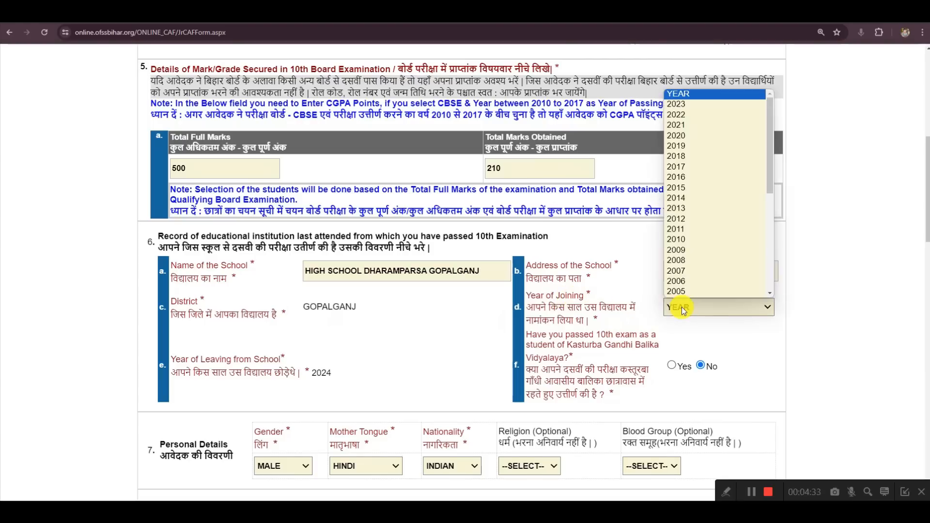
{"action": "left_click", "coordinate": [678, 106]}
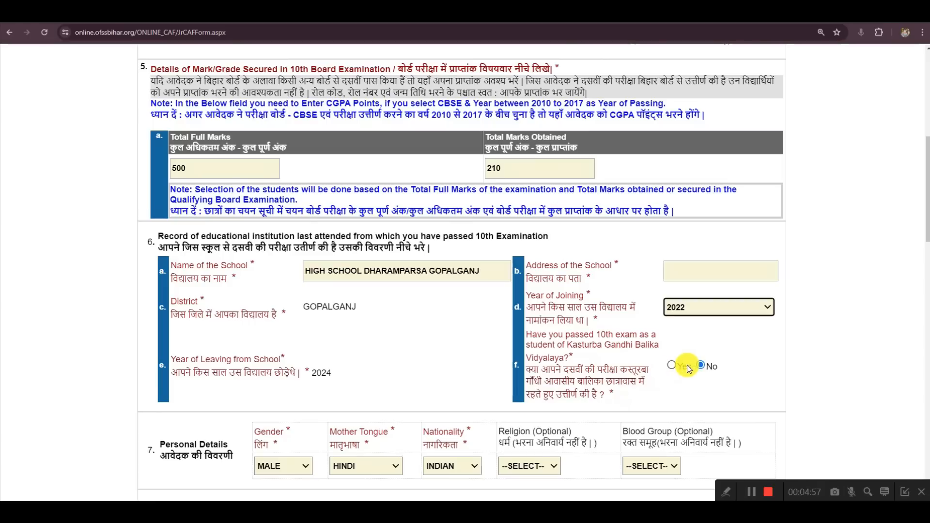
{"action": "left_click", "coordinate": [751, 492]}
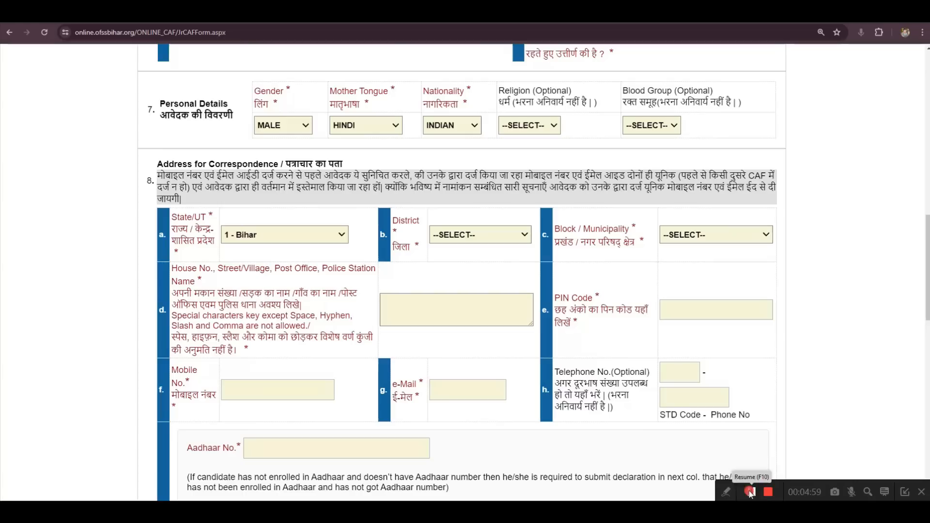
{"action": "left_click", "coordinate": [750, 492]}
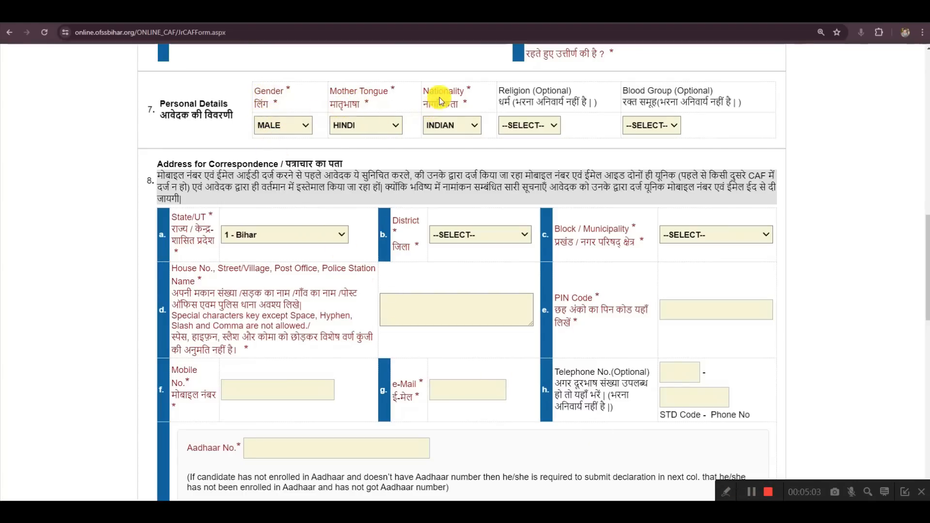
- Check the mother tongue and blood group choices in Personal Details and set the religion to HINDU
{"action": "left_click", "coordinate": [362, 126]}
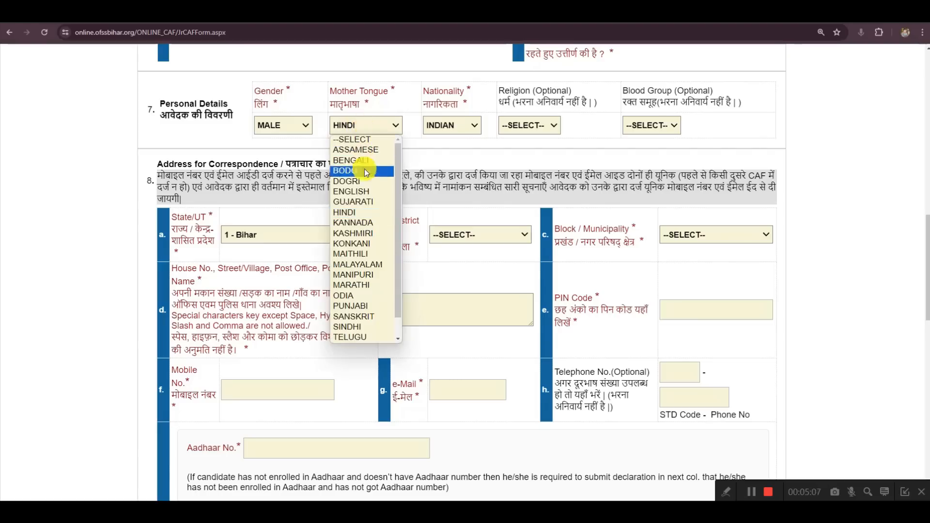
{"action": "left_click", "coordinate": [425, 148]}
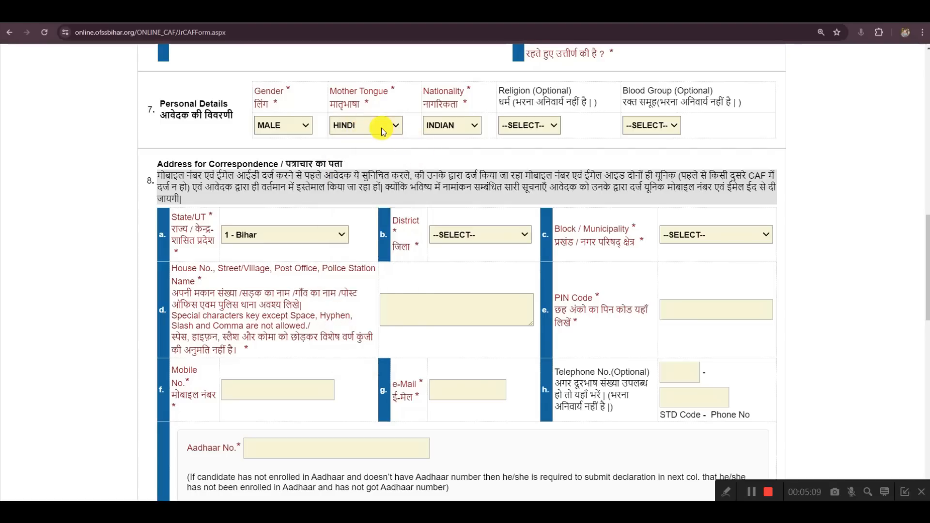
{"action": "left_click", "coordinate": [534, 131]}
{"action": "left_click", "coordinate": [514, 169]}
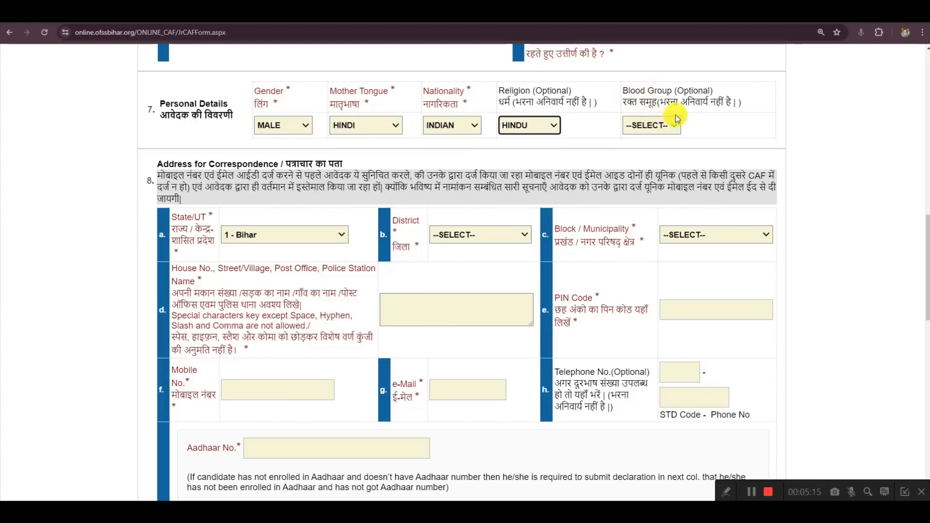
{"action": "left_click", "coordinate": [644, 129]}
{"action": "left_click", "coordinate": [637, 133]}
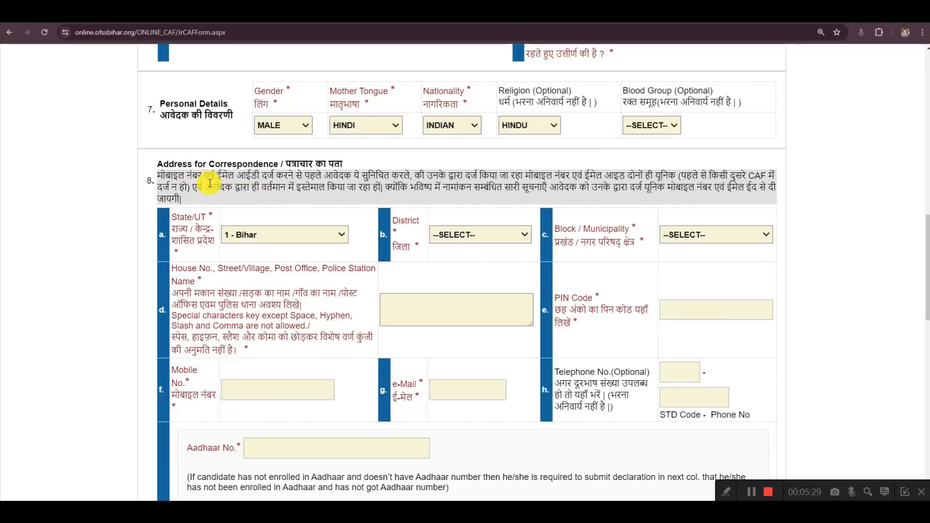
- Select GOPALGANJ as the district and BARAULI as the block or municipality in the correspondence address
{"action": "left_click", "coordinate": [465, 235]}
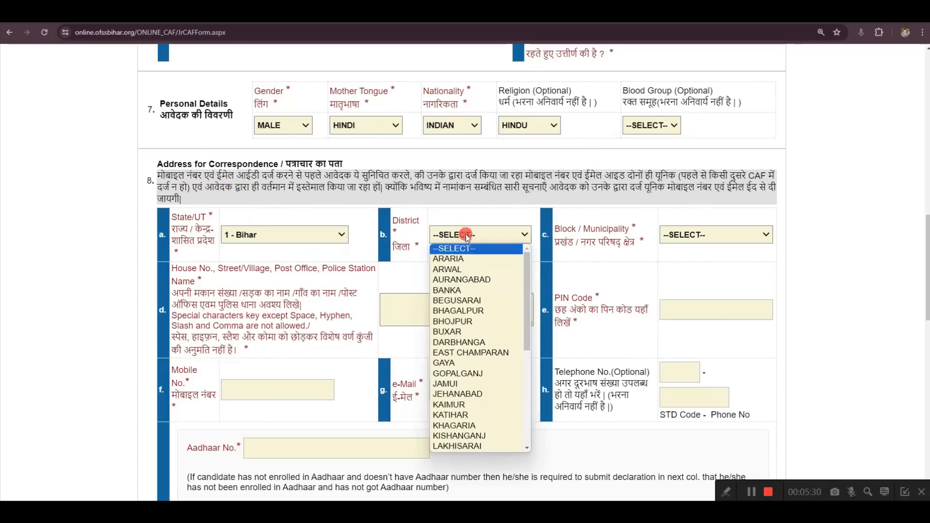
{"action": "left_click", "coordinate": [458, 373]}
{"action": "left_click", "coordinate": [688, 235]}
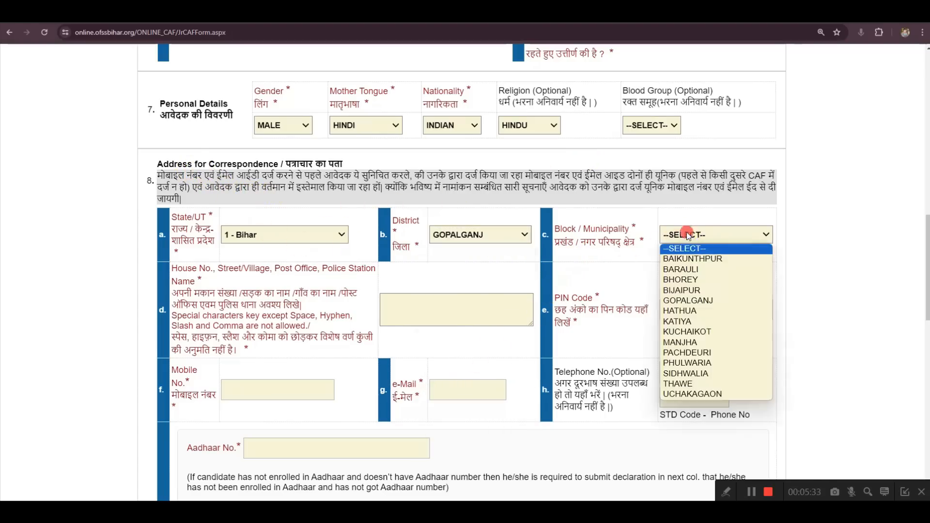
{"action": "left_click", "coordinate": [682, 269]}
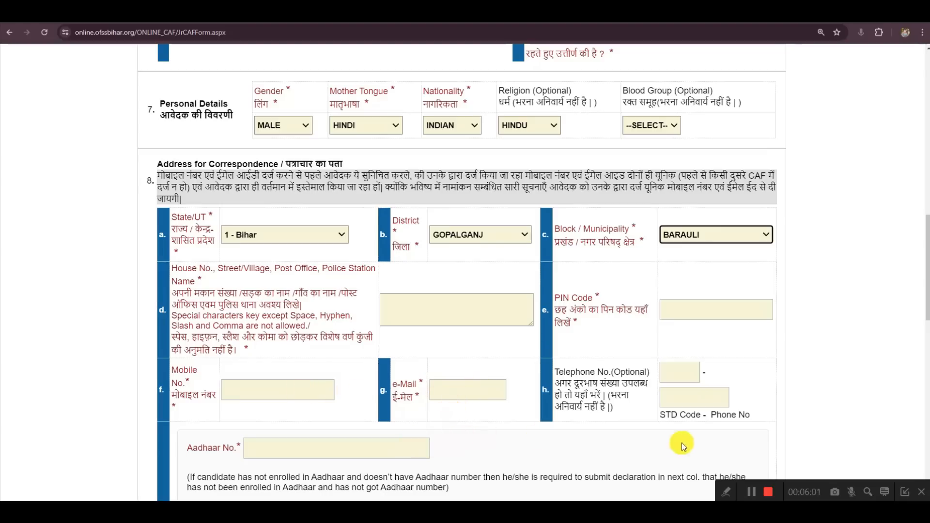
- Review the contact, Aadhaar and reservation sections, trying Specially Abled as Yes and setting it back to No
{"action": "scroll", "coordinate": [530, 420], "scroll_direction": "down", "scroll_amount": 4}
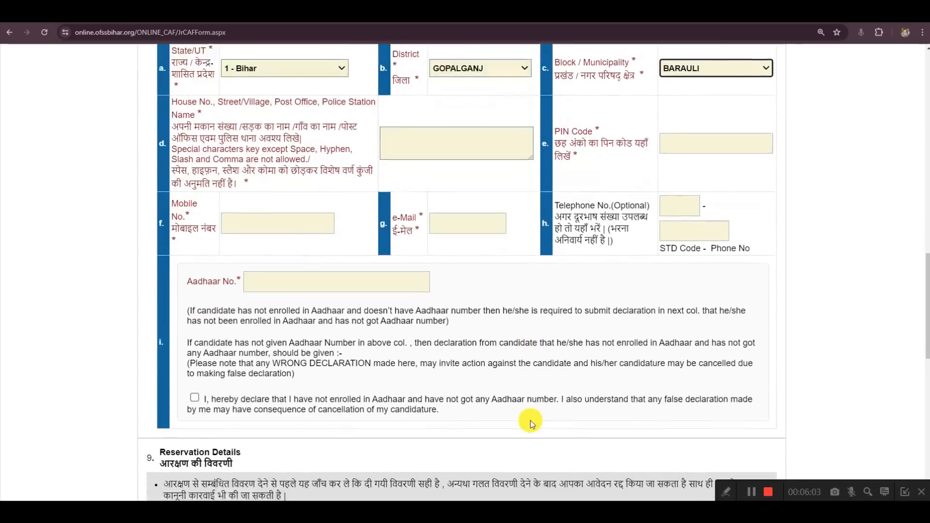
{"action": "scroll", "coordinate": [353, 360], "scroll_direction": "down", "scroll_amount": 1}
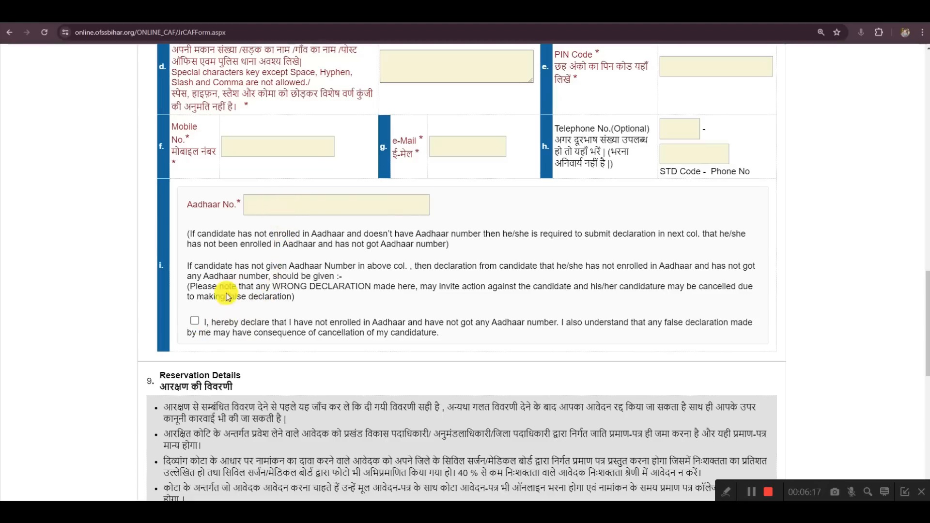
{"action": "scroll", "coordinate": [479, 342], "scroll_direction": "down", "scroll_amount": 5}
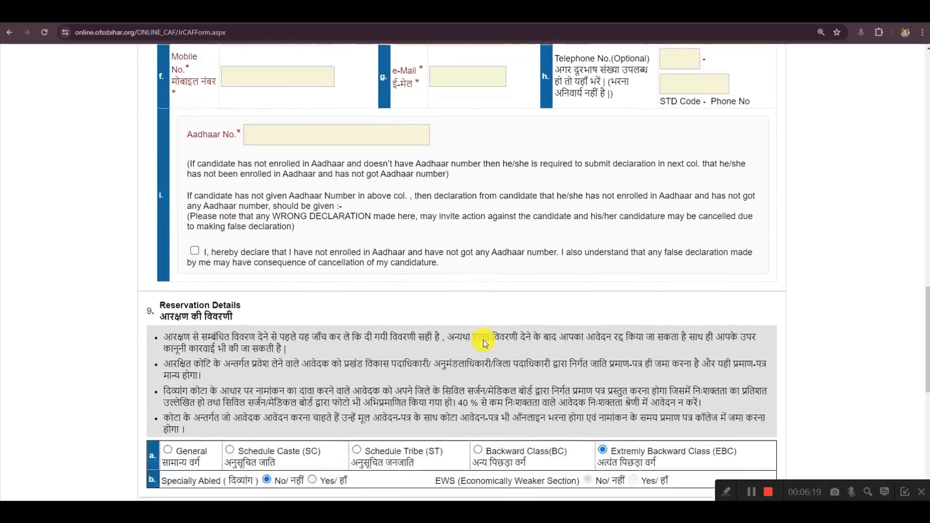
{"action": "scroll", "coordinate": [484, 340], "scroll_direction": "down", "scroll_amount": 1}
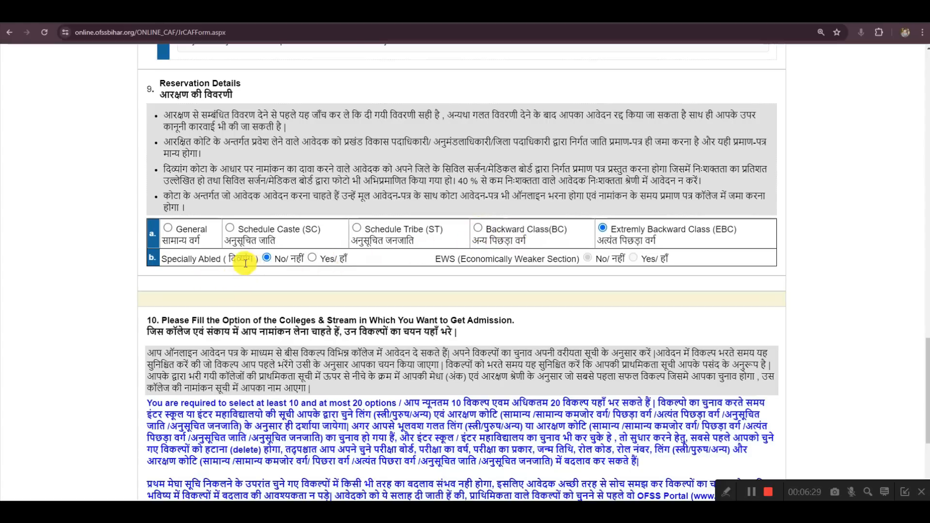
{"action": "left_click", "coordinate": [312, 258]}
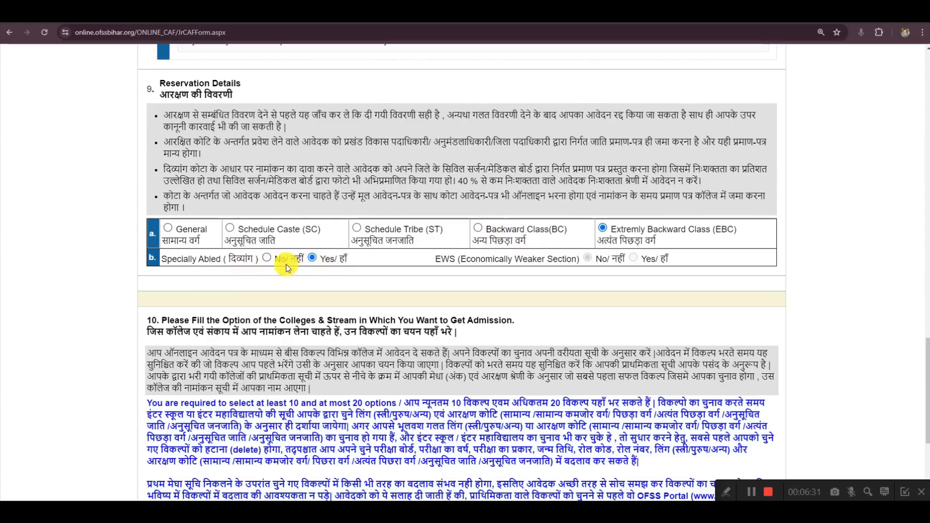
{"action": "left_click", "coordinate": [267, 258]}
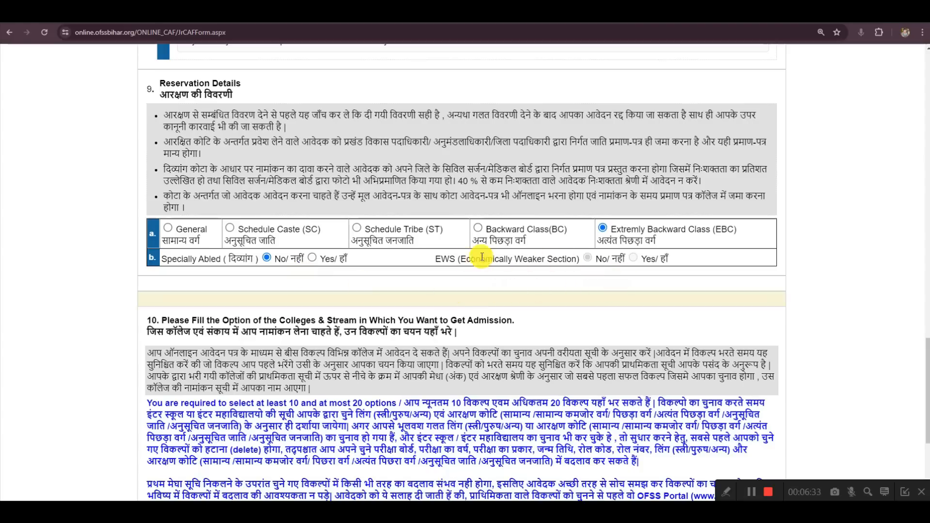
{"action": "left_click_drag", "start_coordinate": [436, 258], "coordinate": [451, 259]}
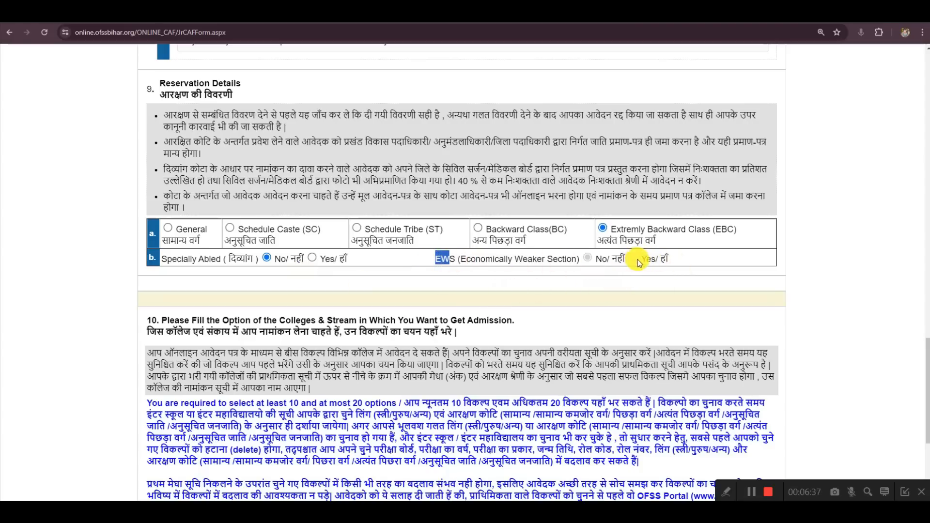
- Fill the first college option with district GOPALGANJ, college H/S BARAULI, GOPALGANJ (43055) and stream ARTS
{"action": "scroll", "coordinate": [622, 283], "scroll_direction": "down", "scroll_amount": 4}
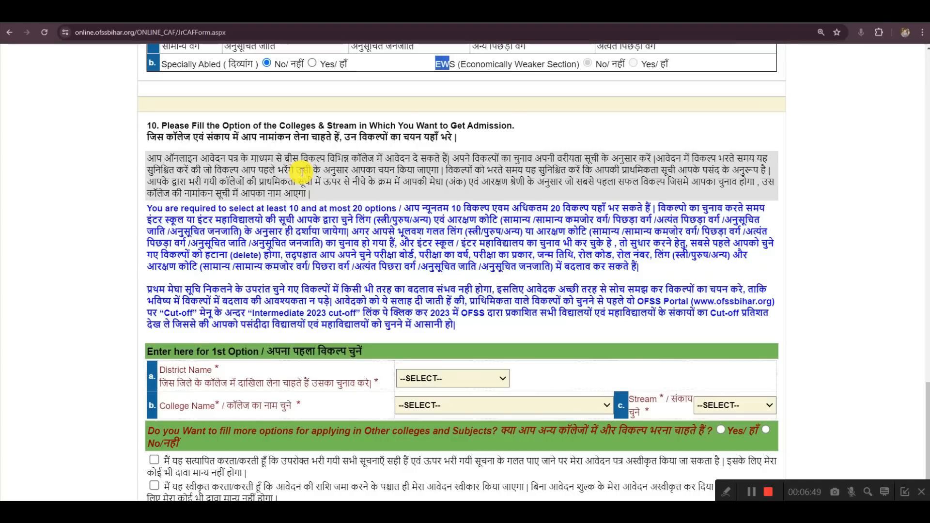
{"action": "scroll", "coordinate": [485, 218], "scroll_direction": "down", "scroll_amount": 1}
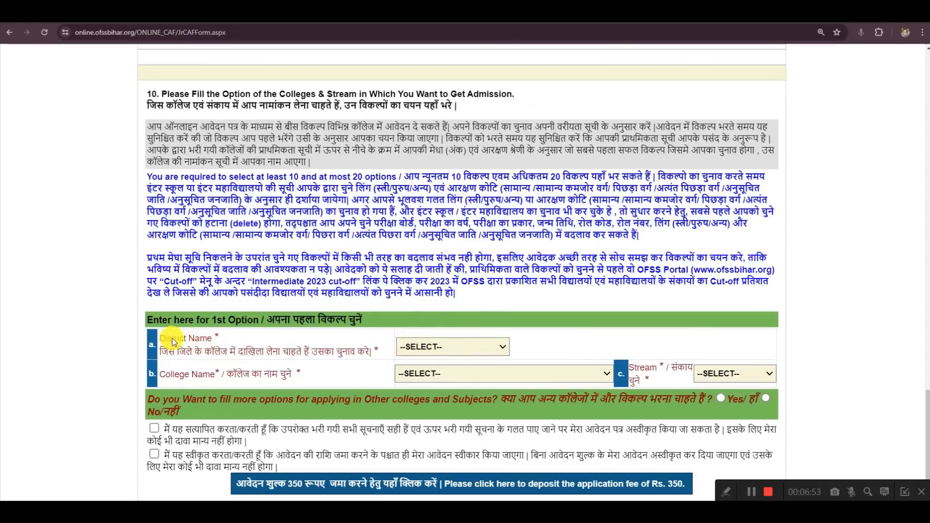
{"action": "left_click", "coordinate": [432, 343]}
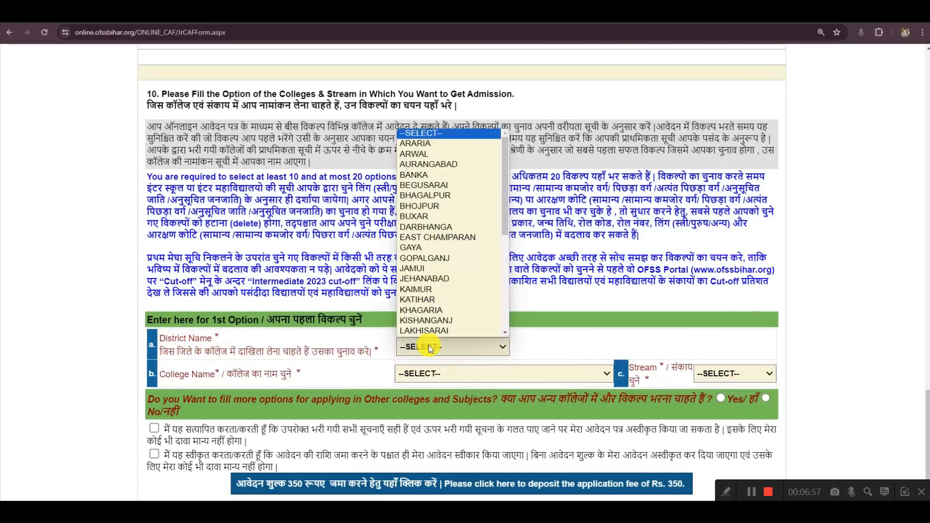
{"action": "left_click", "coordinate": [443, 257]}
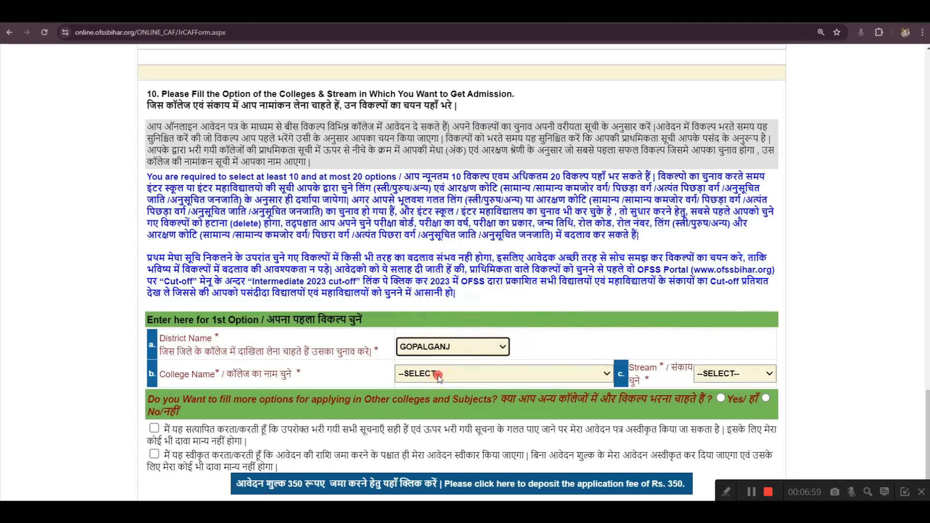
{"action": "left_click", "coordinate": [438, 376]}
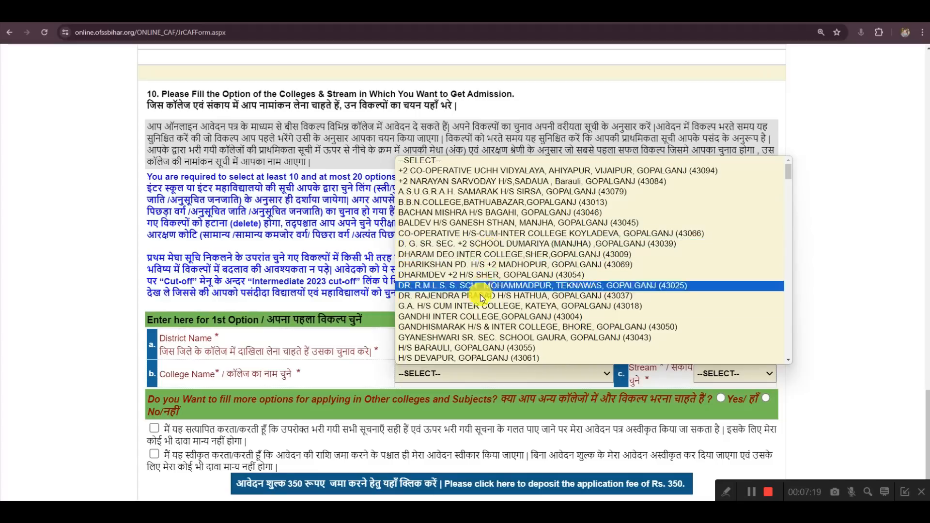
{"action": "scroll", "coordinate": [475, 320], "scroll_direction": "down", "scroll_amount": 2}
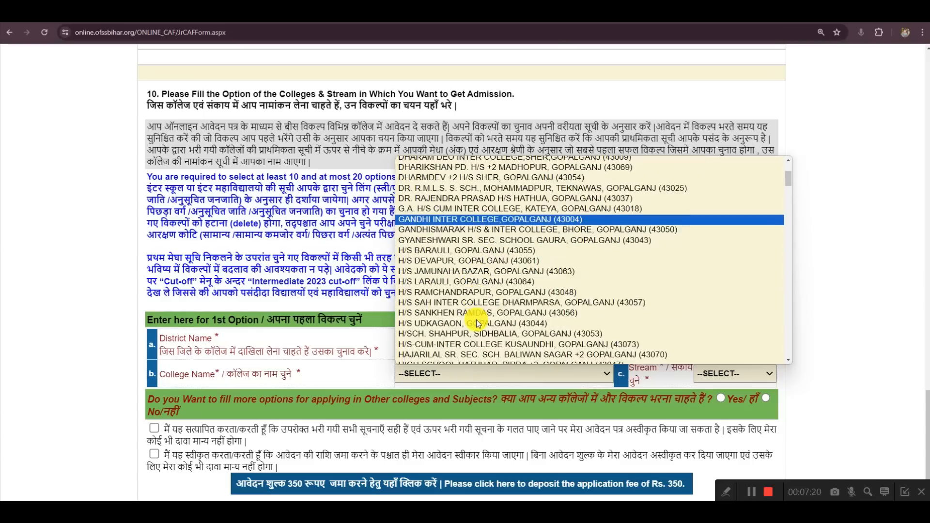
{"action": "left_click", "coordinate": [433, 251]}
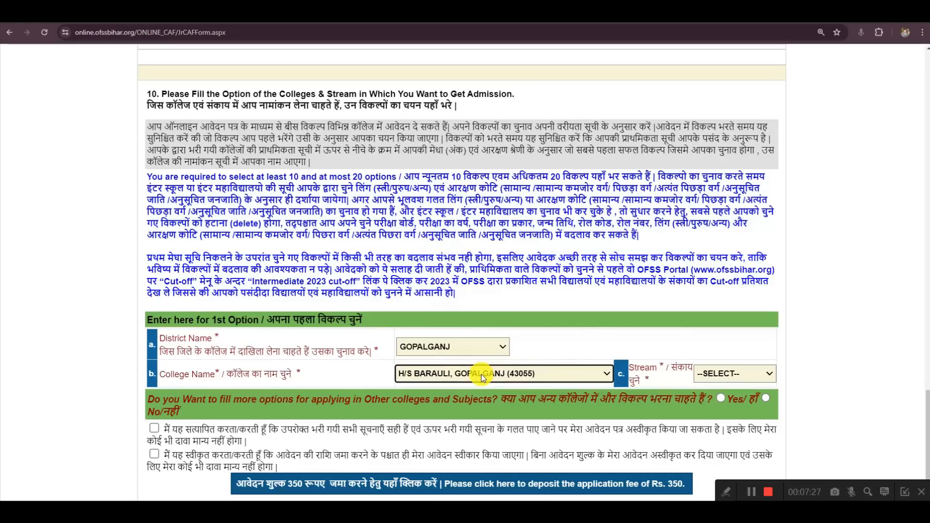
{"action": "left_click", "coordinate": [717, 375]}
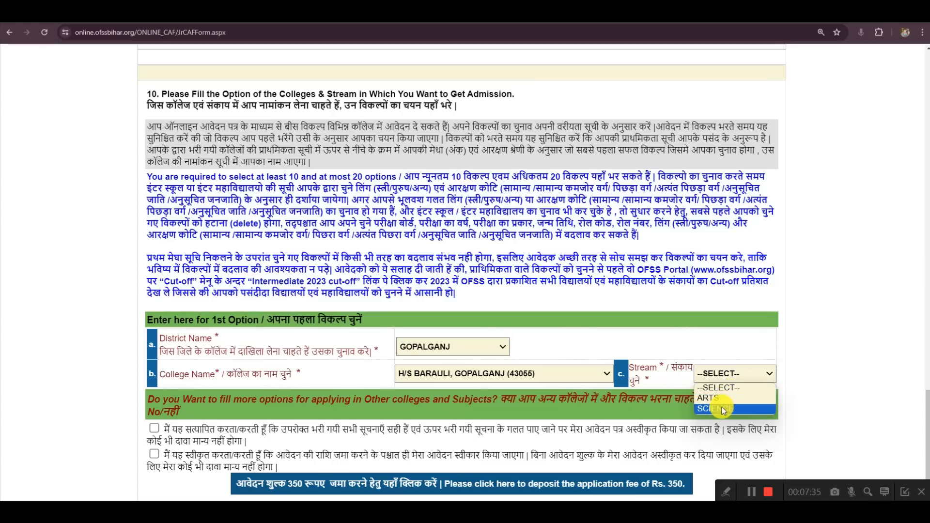
{"action": "left_click", "coordinate": [752, 492]}
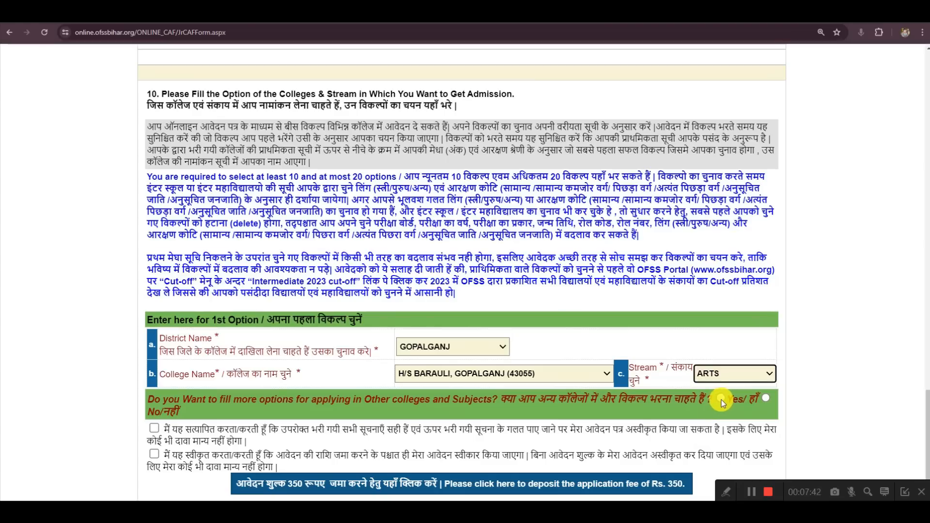
- Choose Yes for filling more college options, add the 2nd option and check the recorded first choice
{"action": "left_click", "coordinate": [721, 398]}
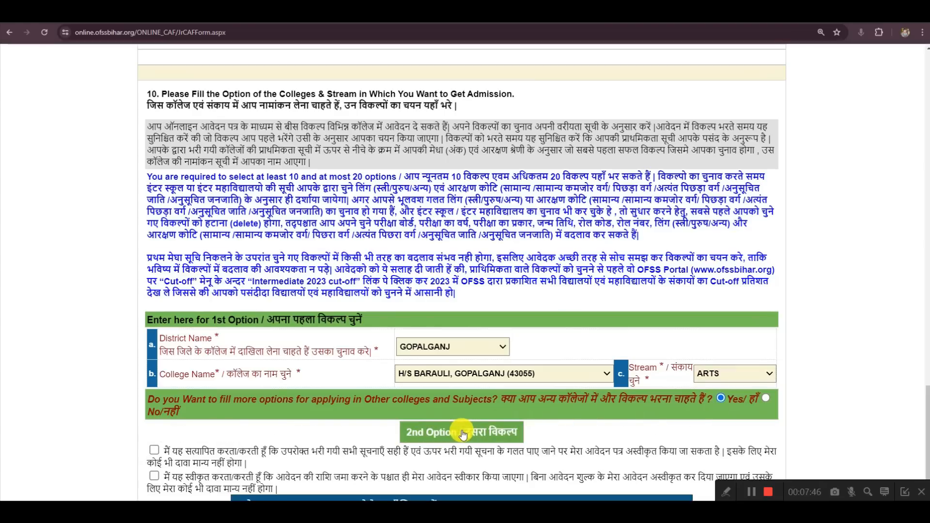
{"action": "left_click", "coordinate": [464, 433]}
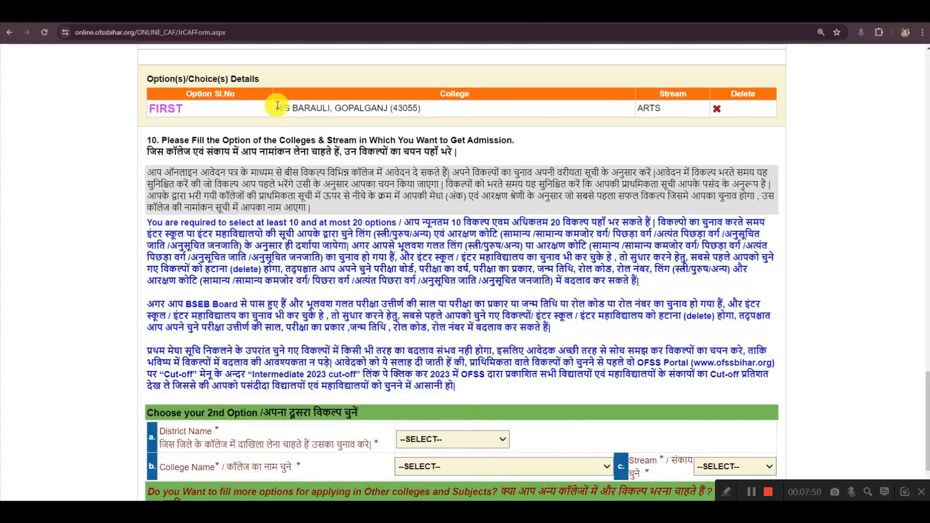
{"action": "left_click_drag", "start_coordinate": [277, 107], "coordinate": [427, 108]}
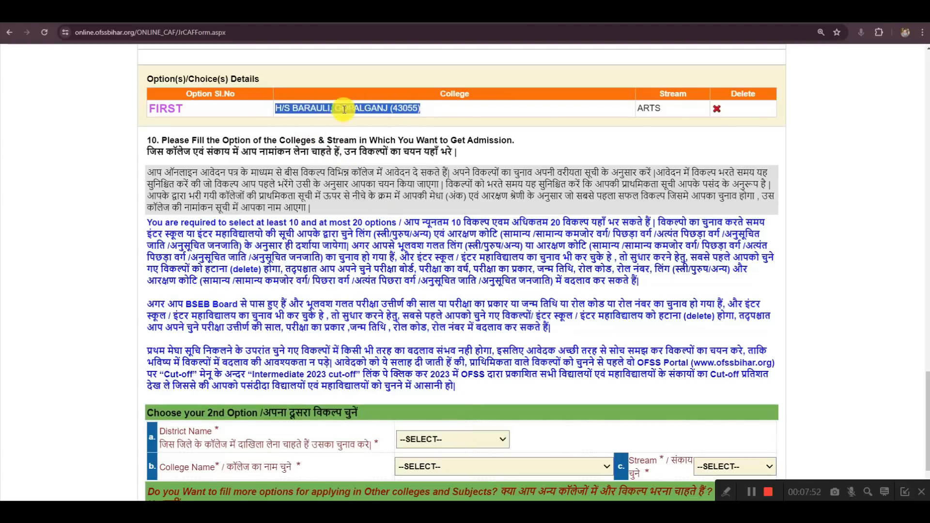
{"action": "left_click", "coordinate": [420, 107]}
- Fill the second college option with district GOPALGANJ, college NATIONAL COLLEGE BARAULI,GOPALGANJ (43006) and stream ARTS
{"action": "scroll", "coordinate": [518, 381], "scroll_direction": "down", "scroll_amount": 2}
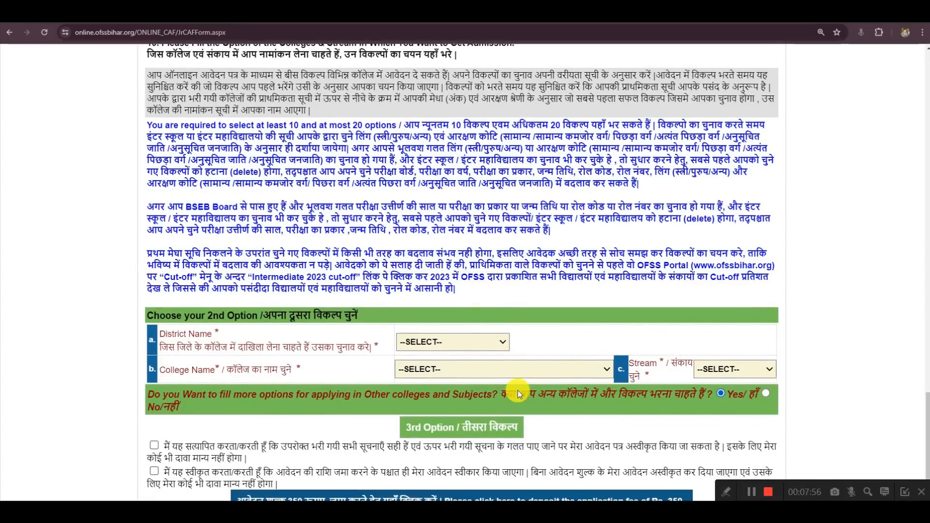
{"action": "left_click", "coordinate": [455, 342]}
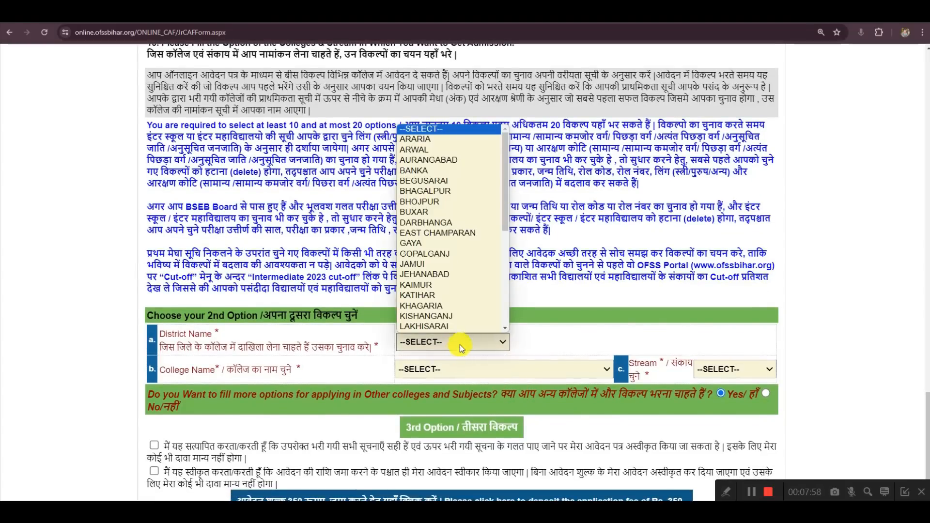
{"action": "left_click", "coordinate": [430, 253]}
{"action": "left_click", "coordinate": [454, 370]}
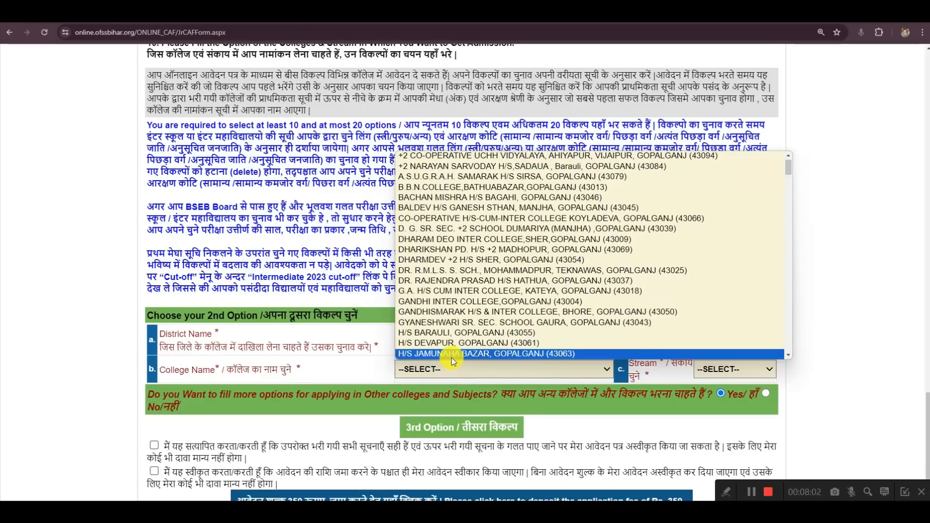
{"action": "type", "text": "nat"}
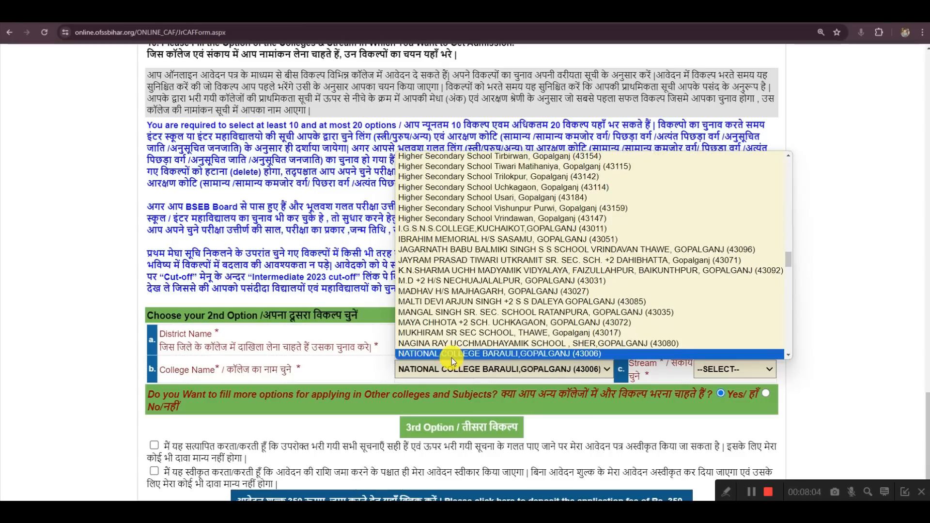
{"action": "left_click", "coordinate": [452, 357]}
{"action": "left_click", "coordinate": [721, 370]}
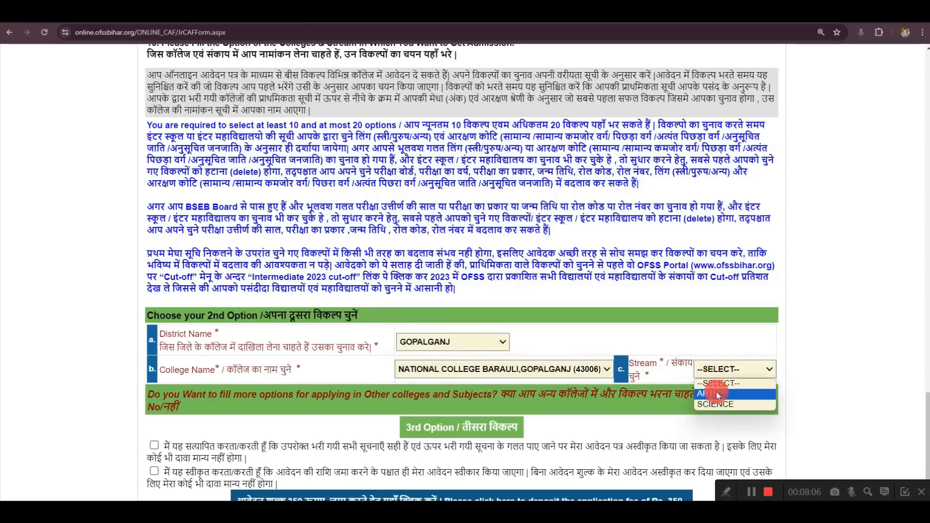
{"action": "left_click", "coordinate": [719, 394]}
- Add the 3rd option and check the recorded second choice in the Option(s)/Choice(s) Details table
{"action": "left_click", "coordinate": [442, 427]}
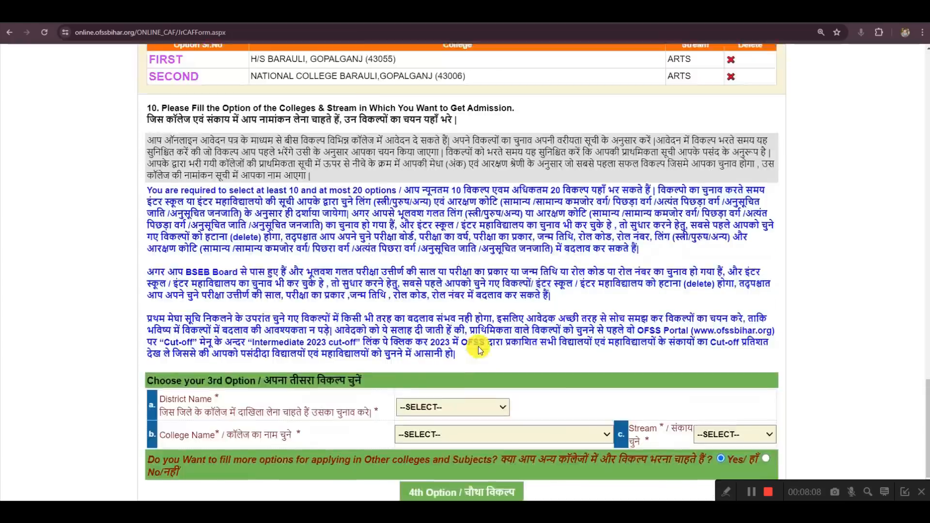
{"action": "scroll", "coordinate": [478, 347], "scroll_direction": "up", "scroll_amount": 3}
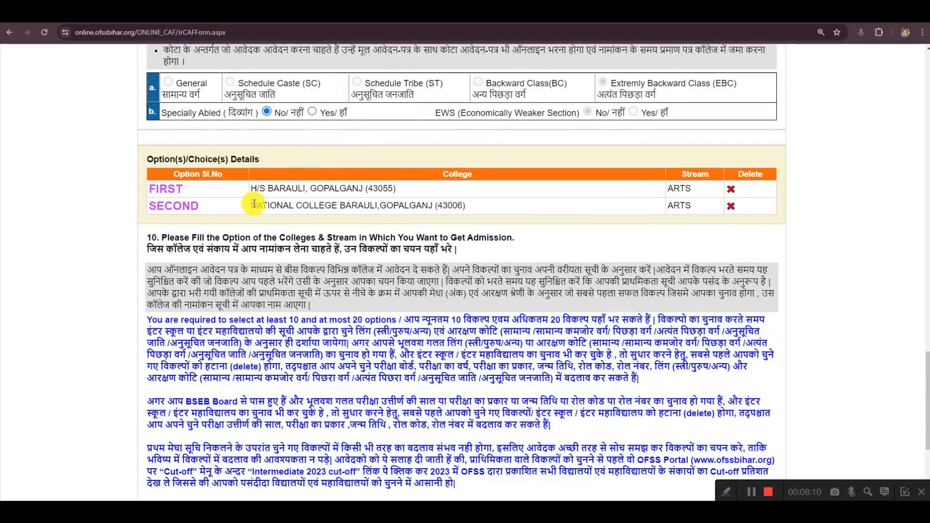
{"action": "left_click_drag", "start_coordinate": [254, 204], "coordinate": [481, 218]}
{"action": "scroll", "coordinate": [565, 243], "scroll_direction": "down", "scroll_amount": 3}
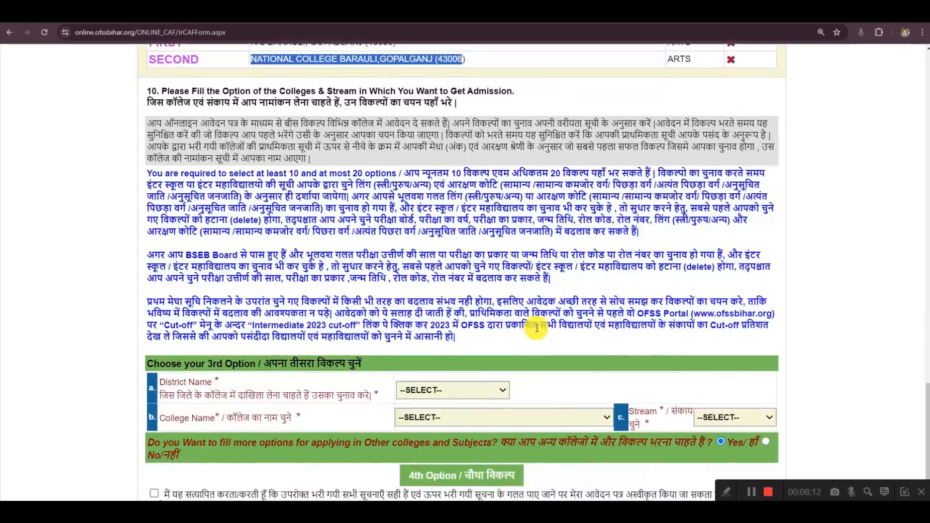
{"action": "scroll", "coordinate": [537, 329], "scroll_direction": "down", "scroll_amount": 1}
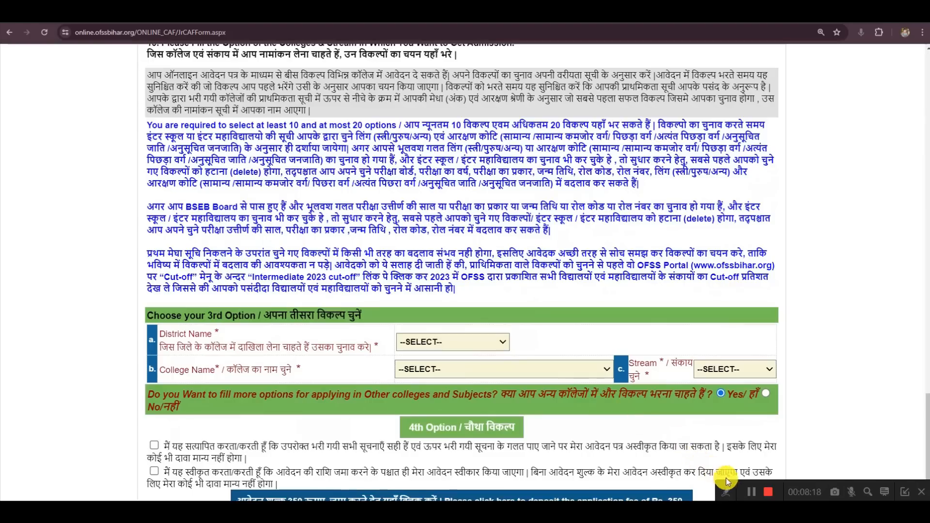
{"action": "left_click", "coordinate": [751, 492]}
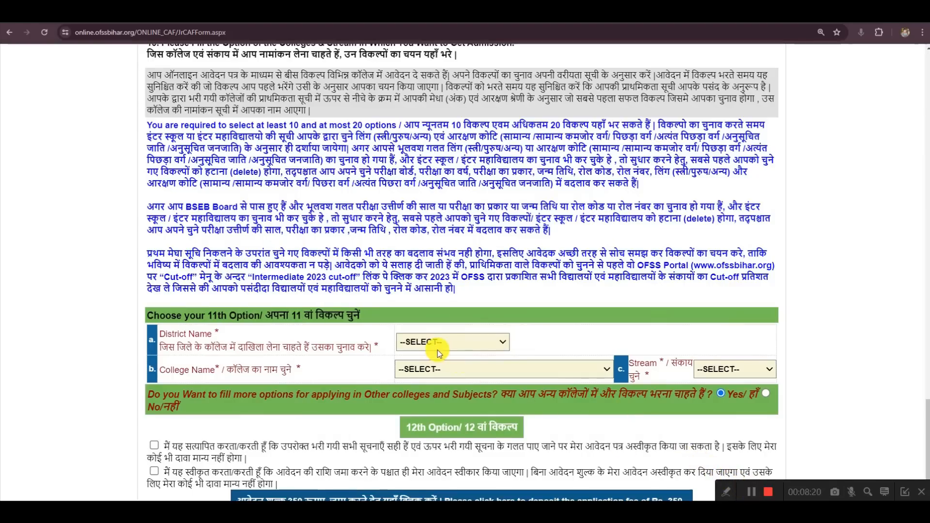
- Review the colleges and streams recorded from the first to the tenth choice, starting with the first-choice college
{"action": "scroll", "coordinate": [438, 350], "scroll_direction": "up", "scroll_amount": 5}
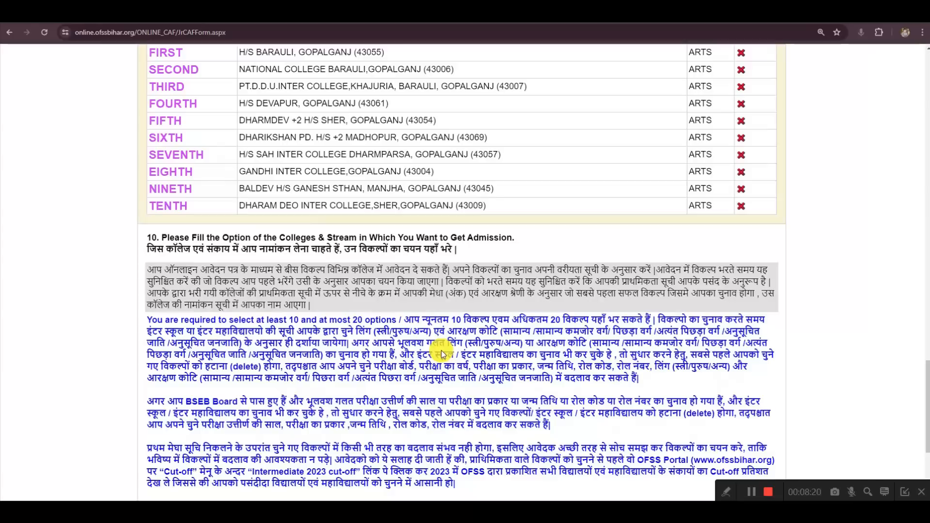
{"action": "scroll", "coordinate": [444, 346], "scroll_direction": "up", "scroll_amount": 1}
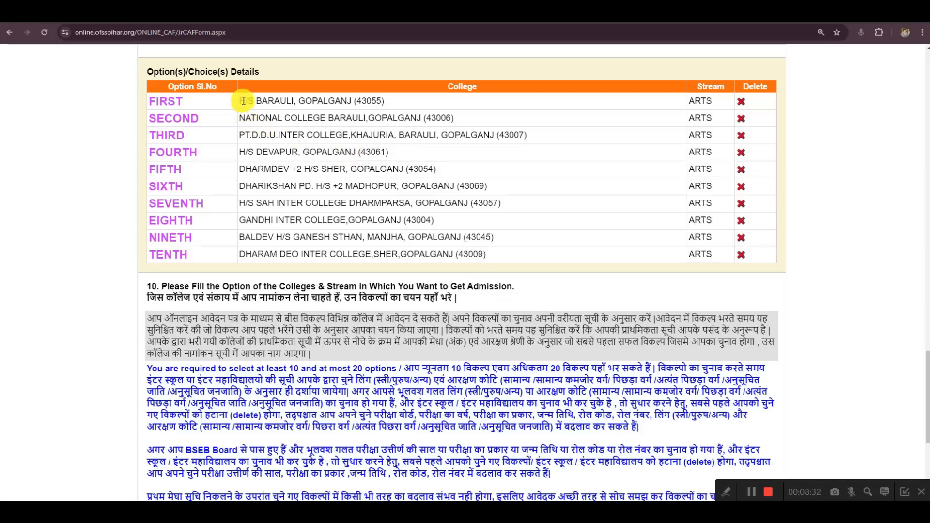
{"action": "left_click_drag", "start_coordinate": [239, 101], "coordinate": [384, 104]}
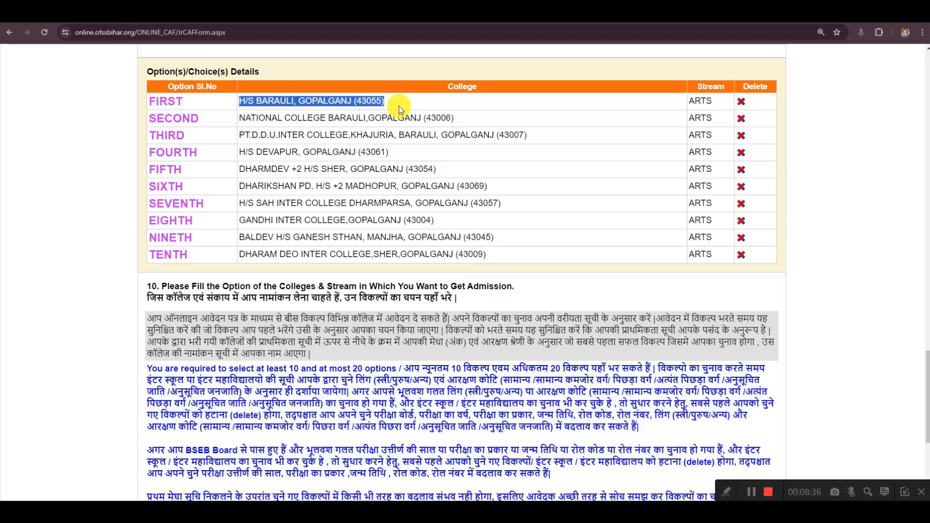
{"action": "left_click", "coordinate": [373, 100]}
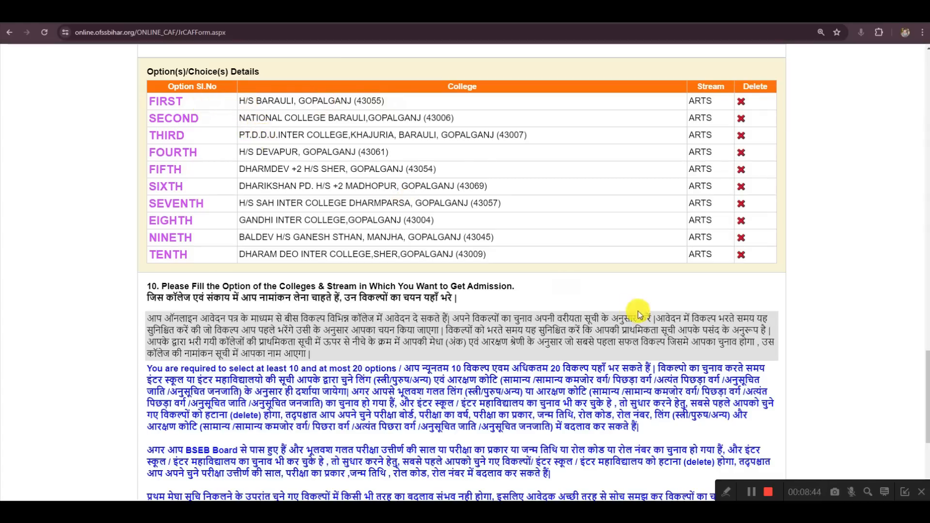
- Choose No for filling more college options, accept both declarations and proceed to deposit the Rs. 350 application fee
{"action": "scroll", "coordinate": [577, 298], "scroll_direction": "down", "scroll_amount": 2}
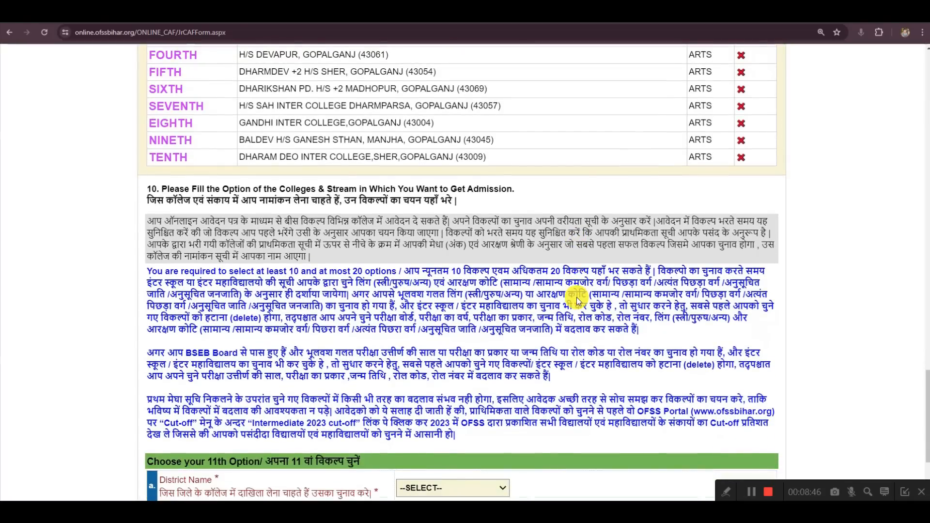
{"action": "scroll", "coordinate": [577, 300], "scroll_direction": "down", "scroll_amount": 2}
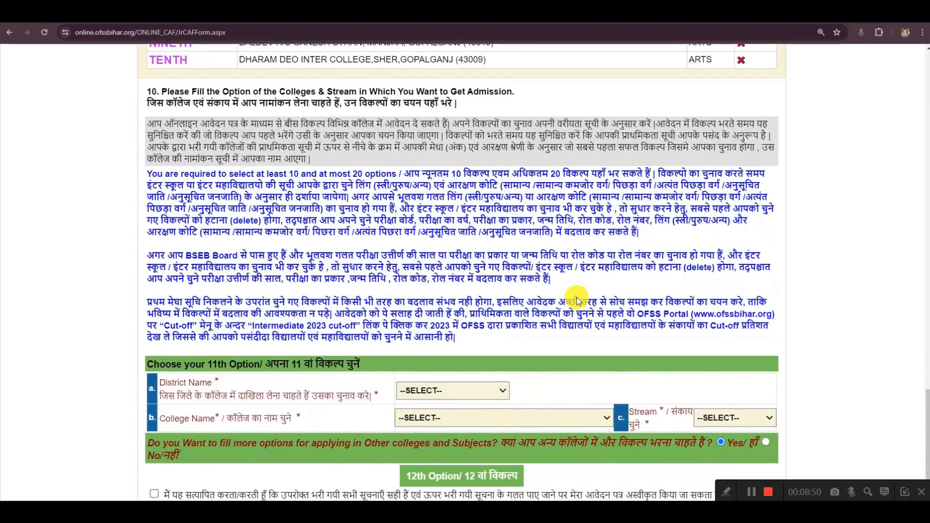
{"action": "scroll", "coordinate": [577, 298], "scroll_direction": "down", "scroll_amount": 1}
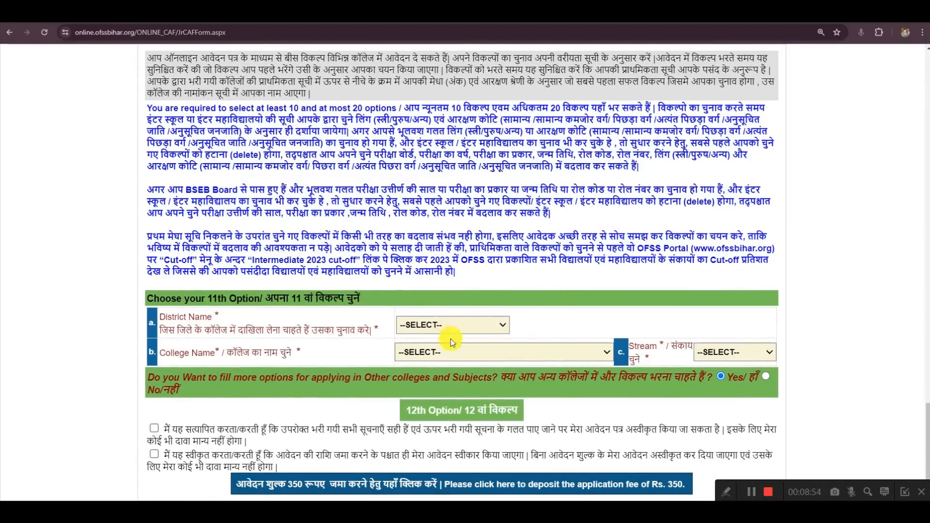
{"action": "left_click", "coordinate": [763, 377]}
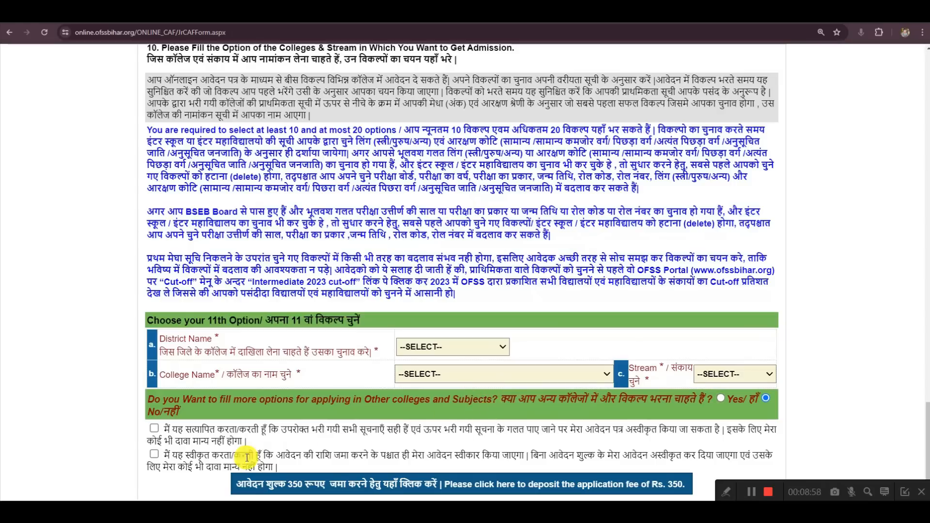
{"action": "left_click", "coordinate": [154, 428]}
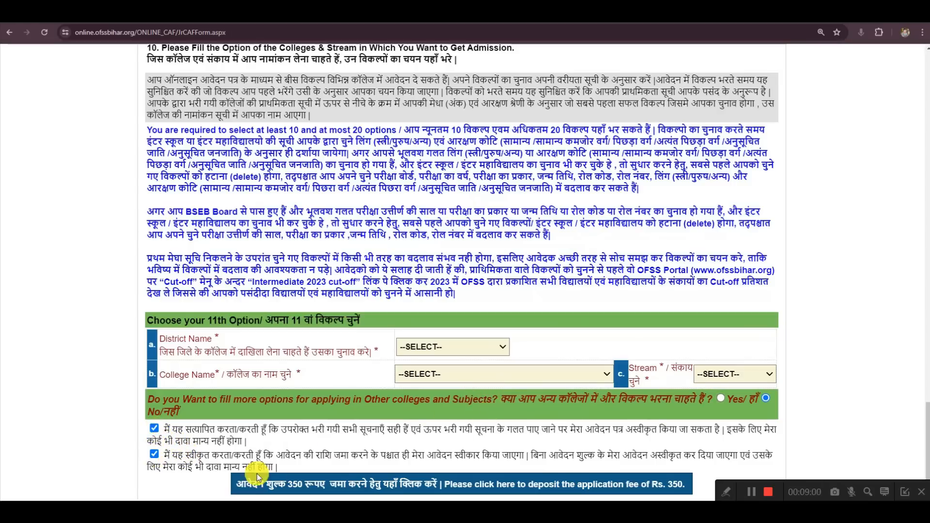
{"action": "left_click", "coordinate": [432, 491]}
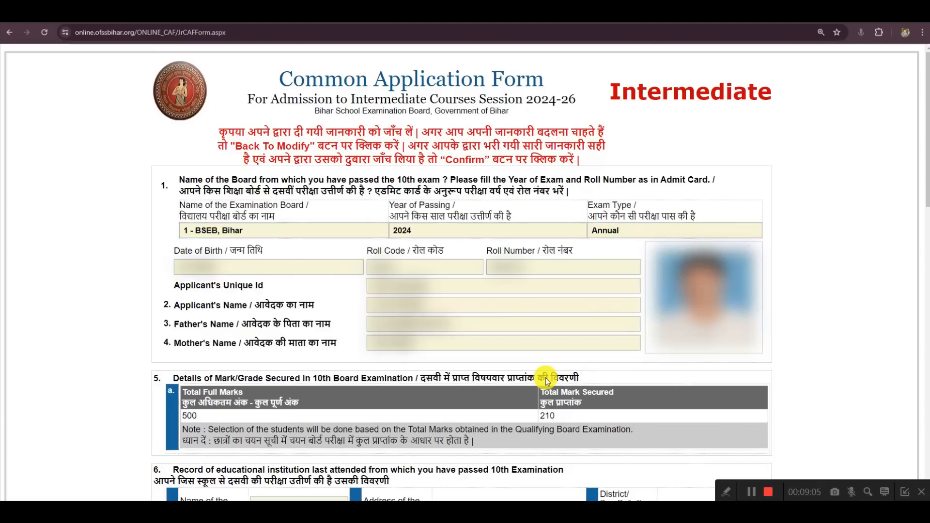
- Review the application preview, covering exam, school, personal, address and reservation details and the list of college choices
{"action": "scroll", "coordinate": [568, 327], "scroll_direction": "down", "scroll_amount": 1}
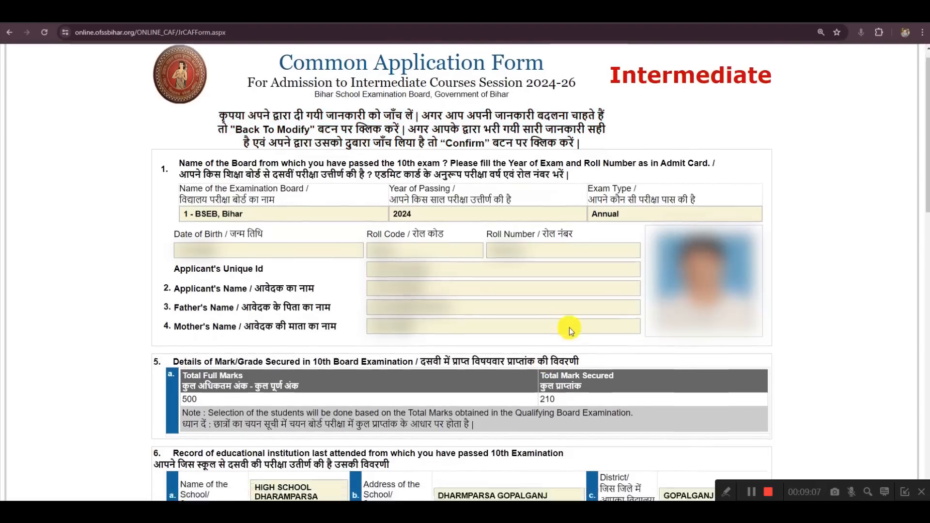
{"action": "scroll", "coordinate": [559, 322], "scroll_direction": "down", "scroll_amount": 1}
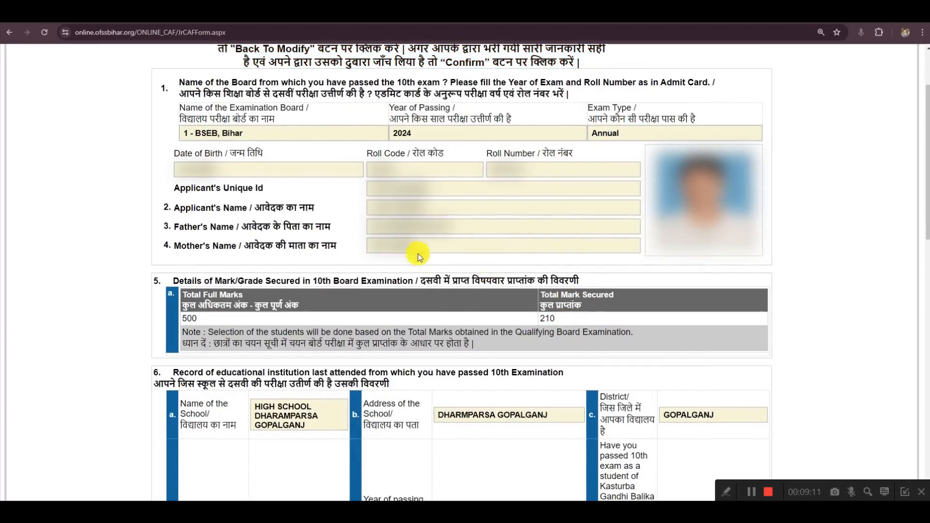
{"action": "scroll", "coordinate": [545, 323], "scroll_direction": "down", "scroll_amount": 3}
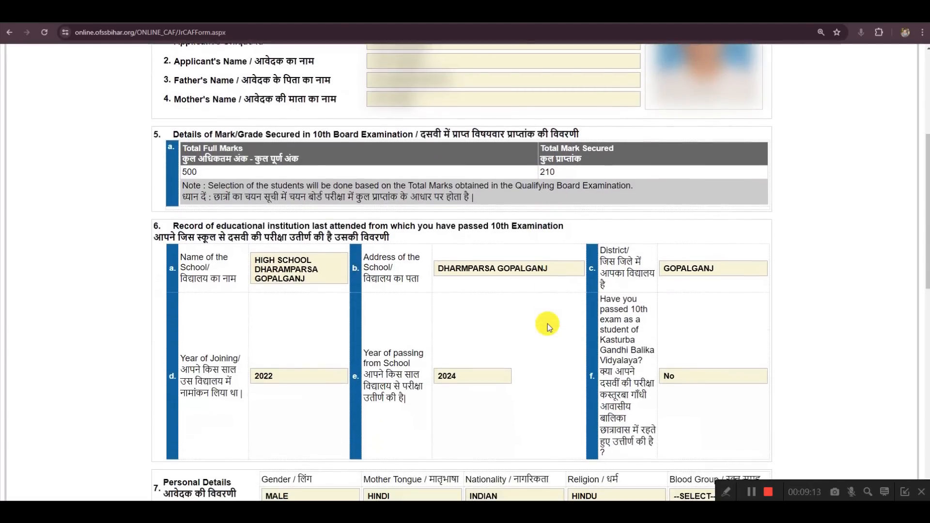
{"action": "scroll", "coordinate": [547, 323], "scroll_direction": "down", "scroll_amount": 3}
{"action": "scroll", "coordinate": [547, 324], "scroll_direction": "down", "scroll_amount": 8}
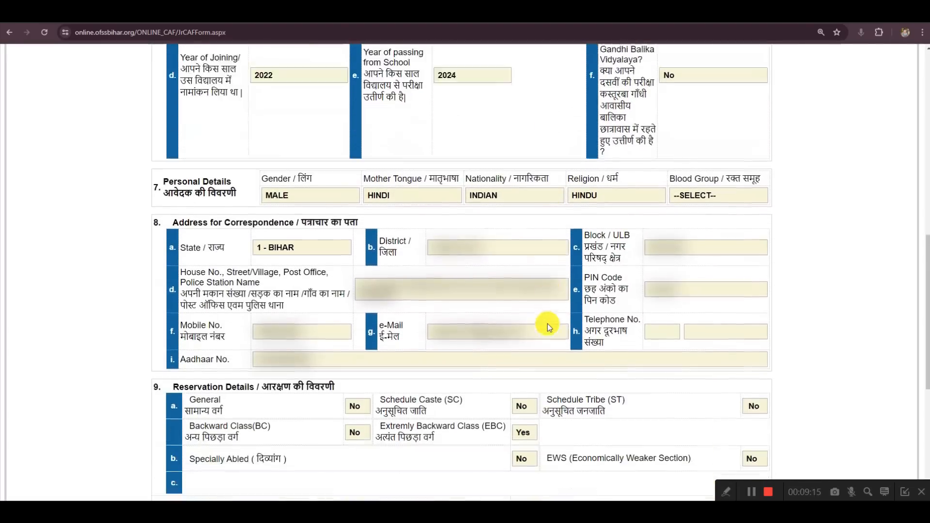
{"action": "scroll", "coordinate": [548, 324], "scroll_direction": "down", "scroll_amount": 2}
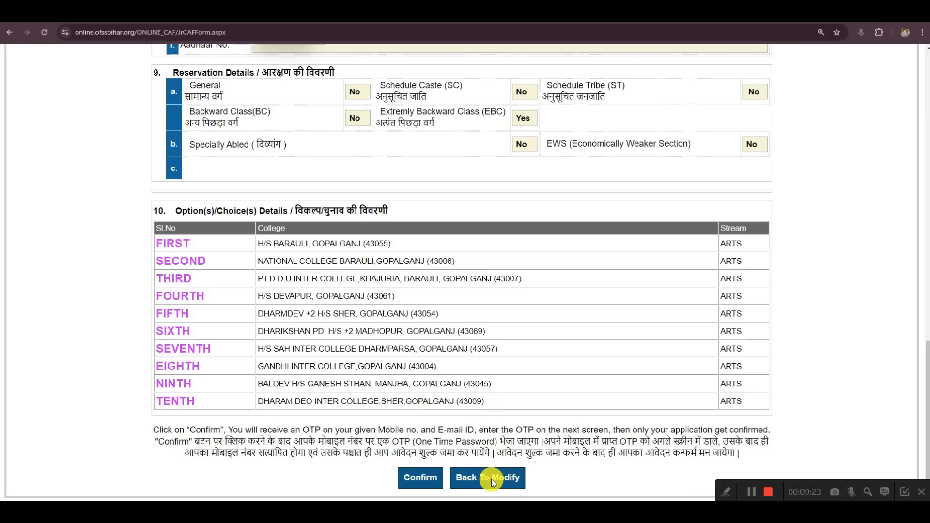
{"action": "scroll", "coordinate": [521, 368], "scroll_direction": "up", "scroll_amount": 2}
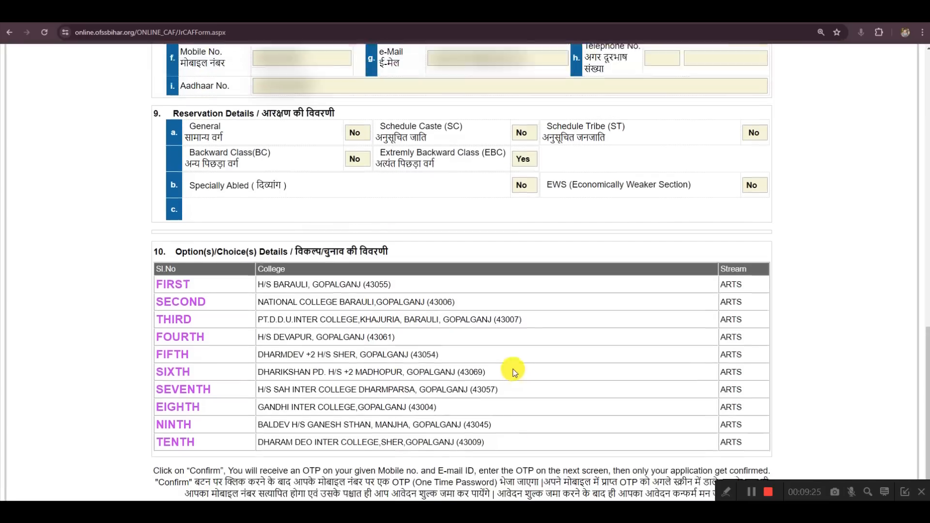
{"action": "scroll", "coordinate": [514, 373], "scroll_direction": "down", "scroll_amount": 2}
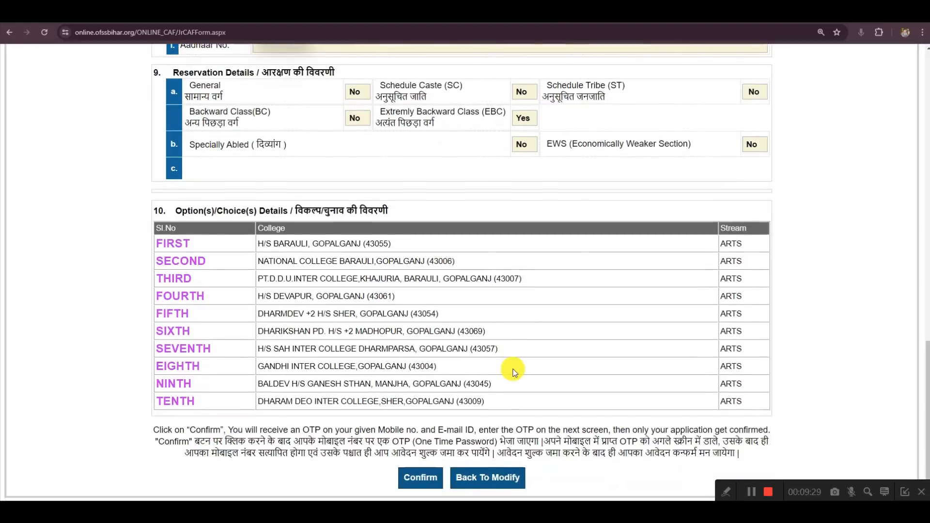
- Confirm the reviewed application and submit the OTP code for verification
{"action": "left_click", "coordinate": [420, 479]}
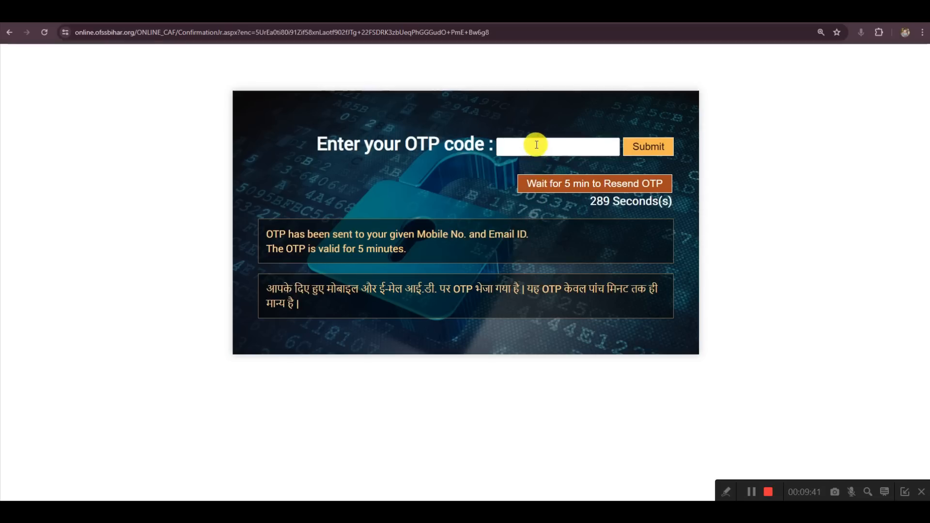
{"action": "left_click", "coordinate": [649, 147]}
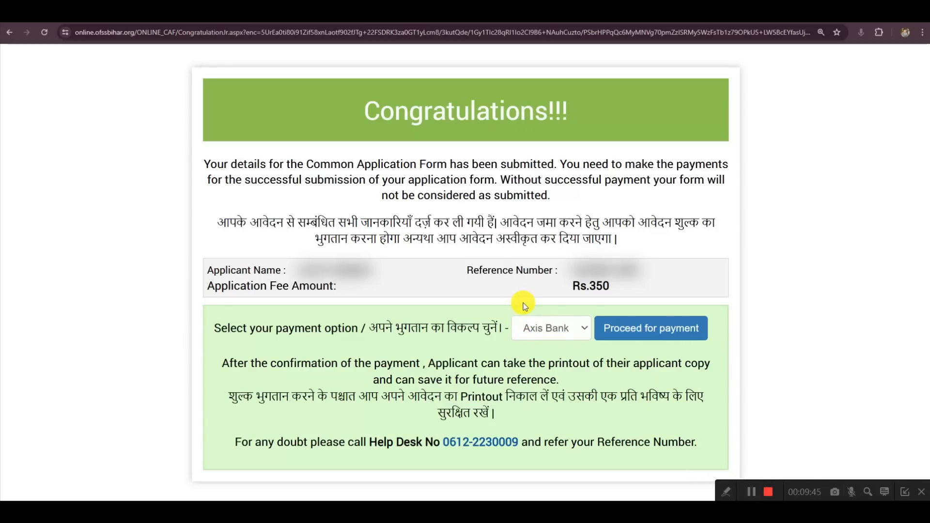
- Select HDFC as the payment option for the application fee
{"action": "left_click", "coordinate": [542, 327]}
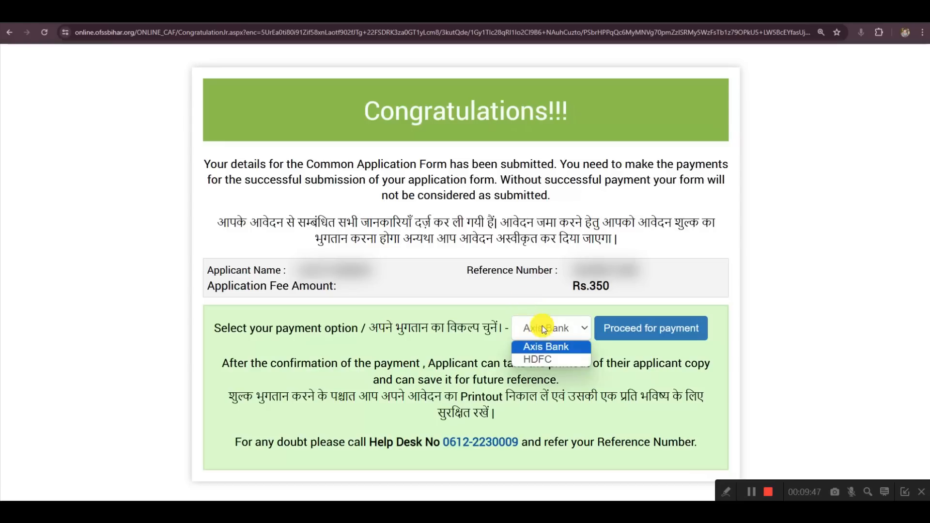
{"action": "left_click", "coordinate": [551, 359]}
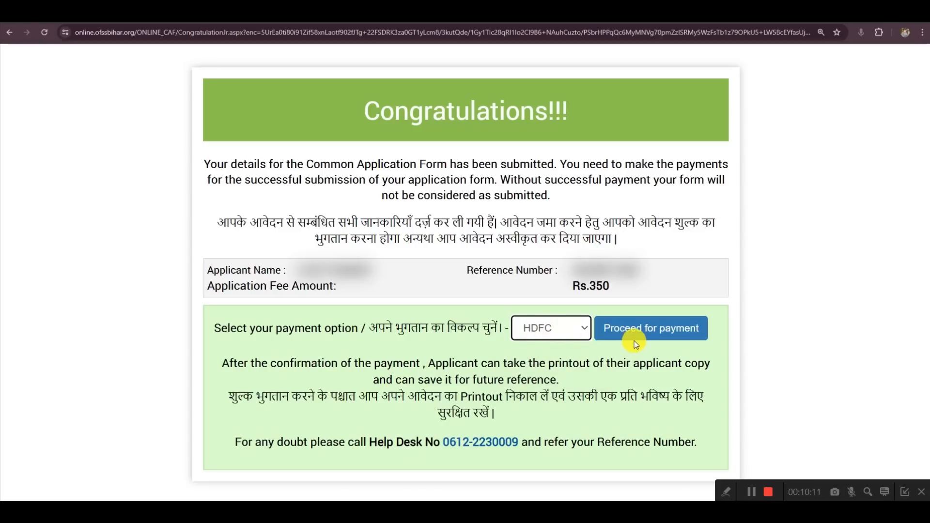
{"action": "left_click", "coordinate": [533, 329]}
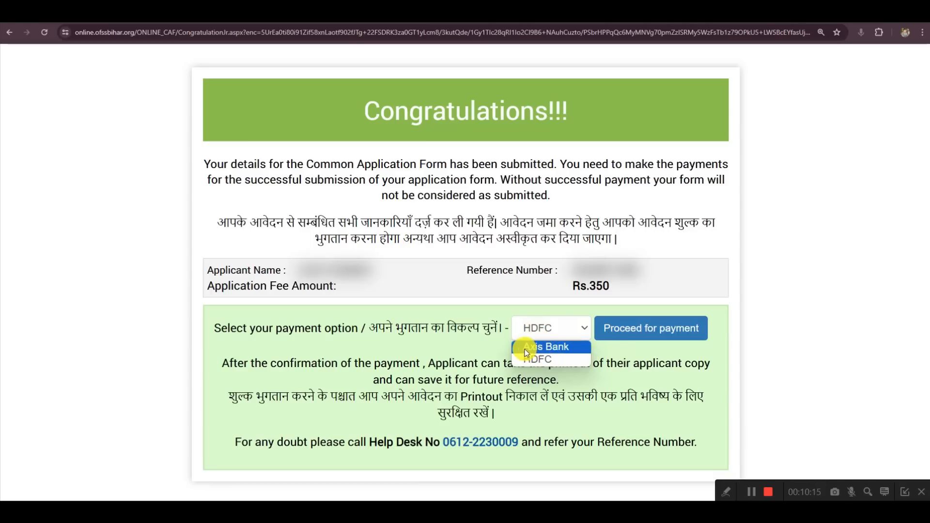
{"action": "left_click", "coordinate": [535, 357]}
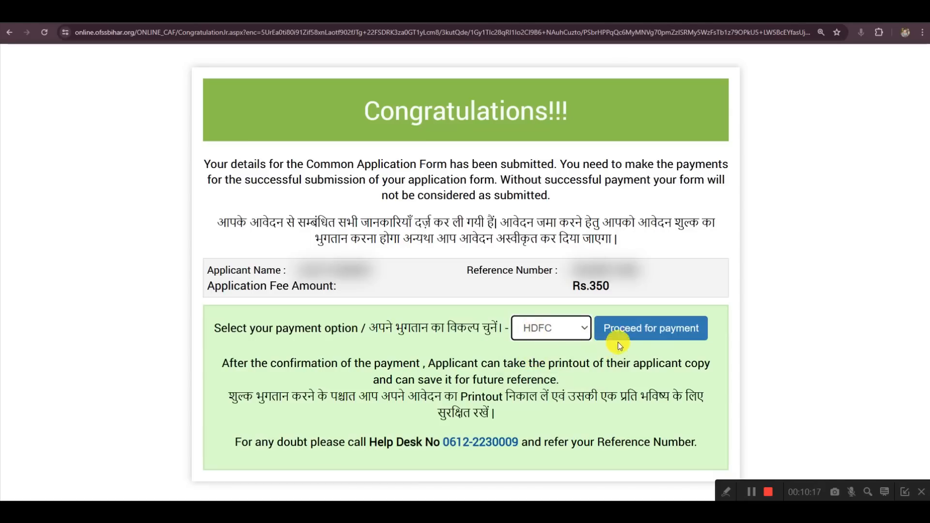
{"action": "left_click", "coordinate": [751, 491]}
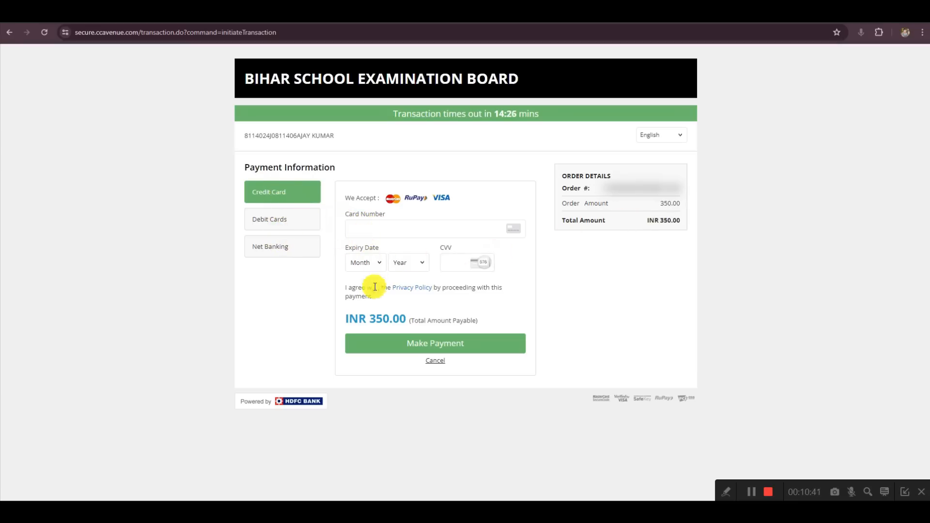
{"action": "left_click", "coordinate": [751, 492]}
{"action": "left_click", "coordinate": [752, 491]}
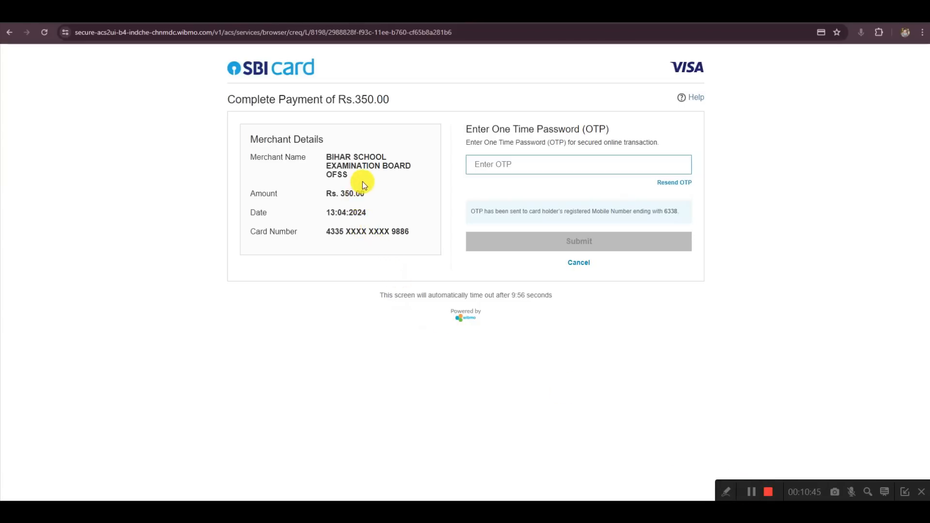
- Submit the one-time password for the Rs. 350 card payment and send the form despite the insecure connection
{"action": "left_click", "coordinate": [748, 489]}
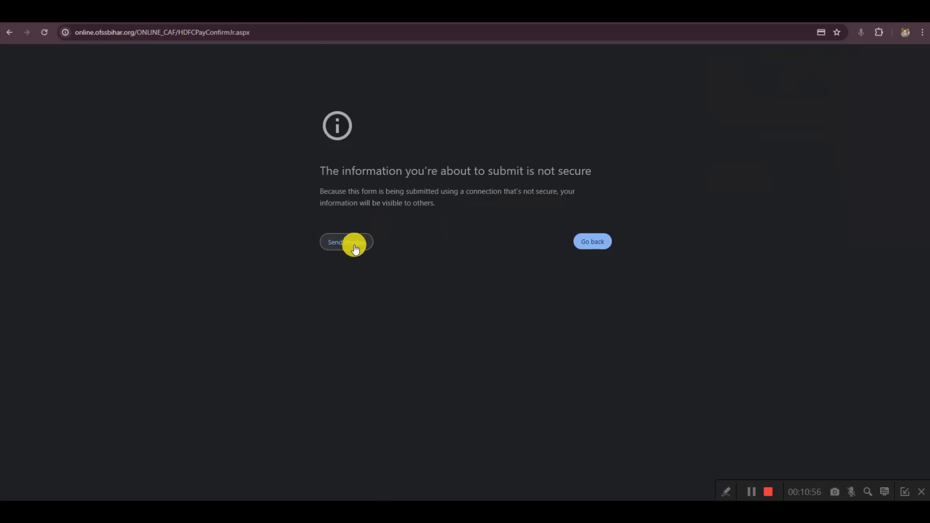
{"action": "left_click", "coordinate": [348, 243]}
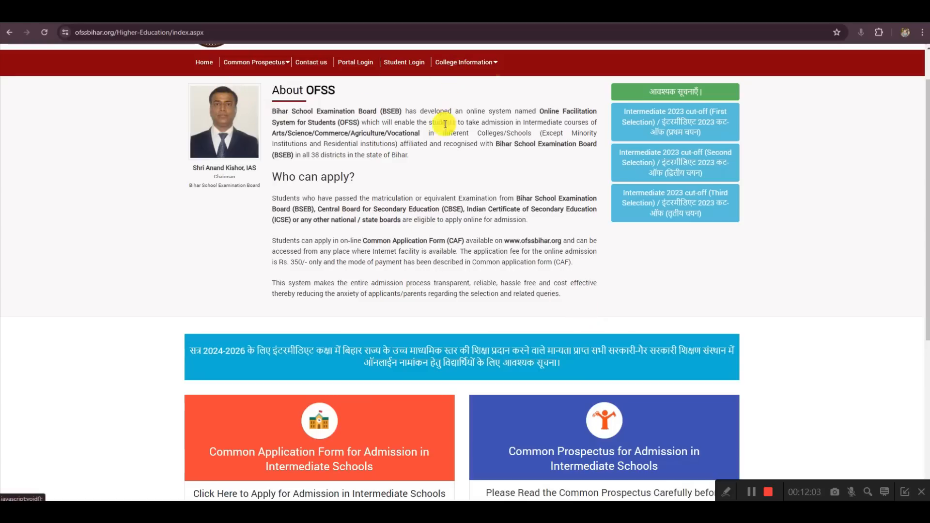
- Open the intermediate applicants' student login and sign in with the registered mobile number, account password and captcha
{"action": "left_click", "coordinate": [402, 67]}
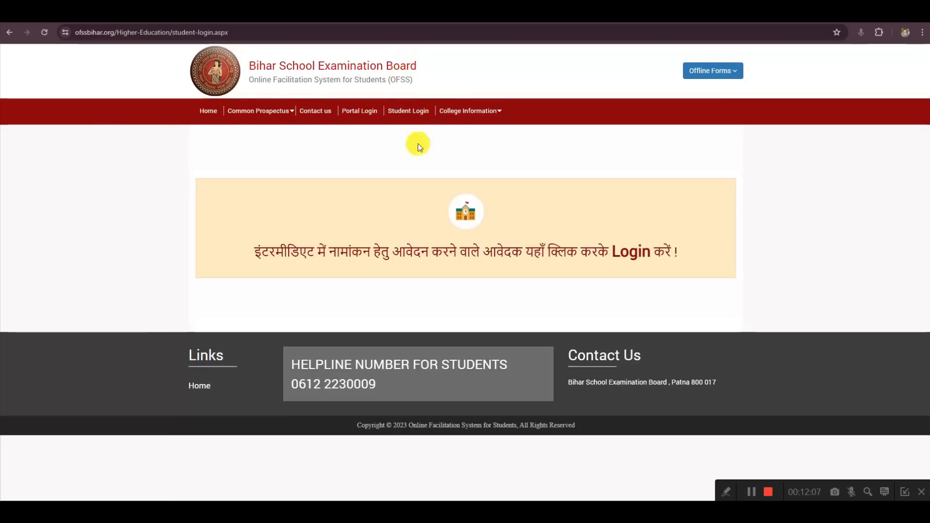
{"action": "left_click", "coordinate": [627, 251]}
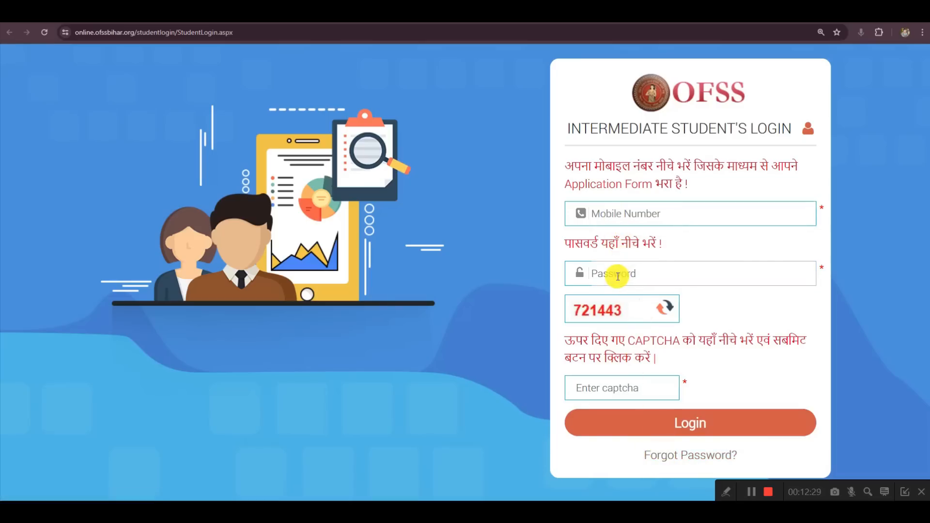
{"action": "left_click", "coordinate": [751, 492]}
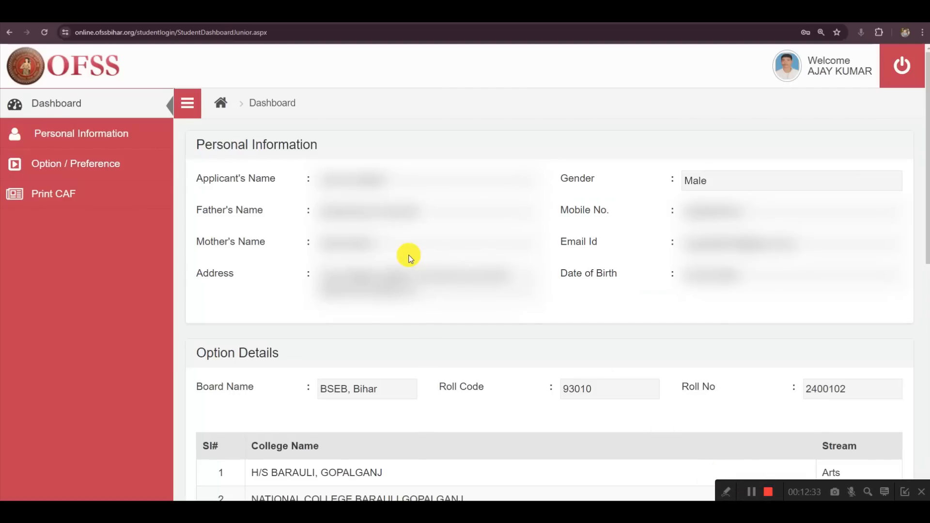
- Review the student dashboard's personal information, college options and payment transaction details, checking the status of the fee payment
{"action": "left_click_drag", "start_coordinate": [250, 103], "coordinate": [305, 108]}
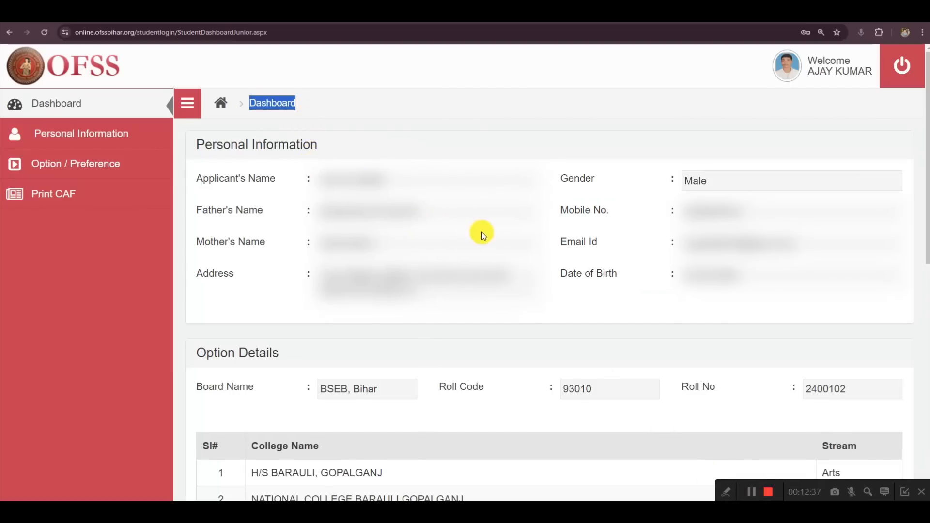
{"action": "scroll", "coordinate": [525, 224], "scroll_direction": "down", "scroll_amount": 2}
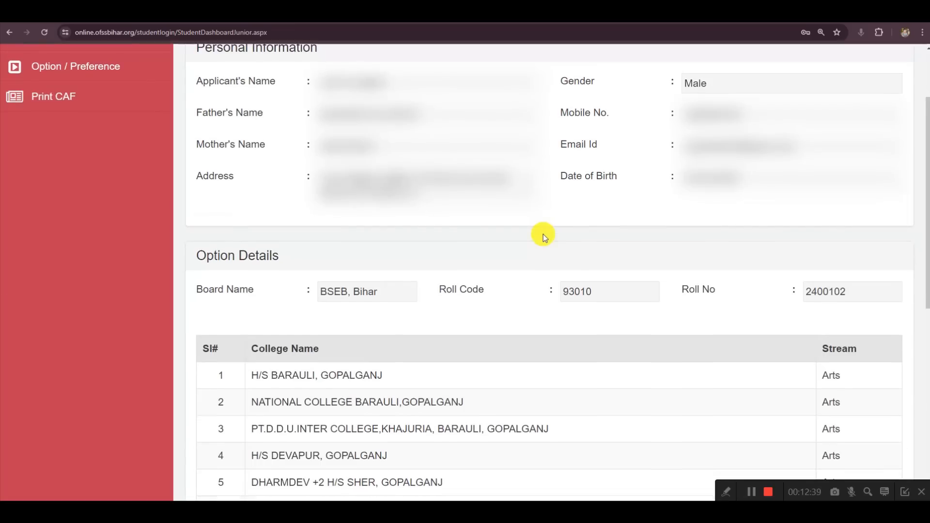
{"action": "scroll", "coordinate": [542, 234], "scroll_direction": "down", "scroll_amount": 4}
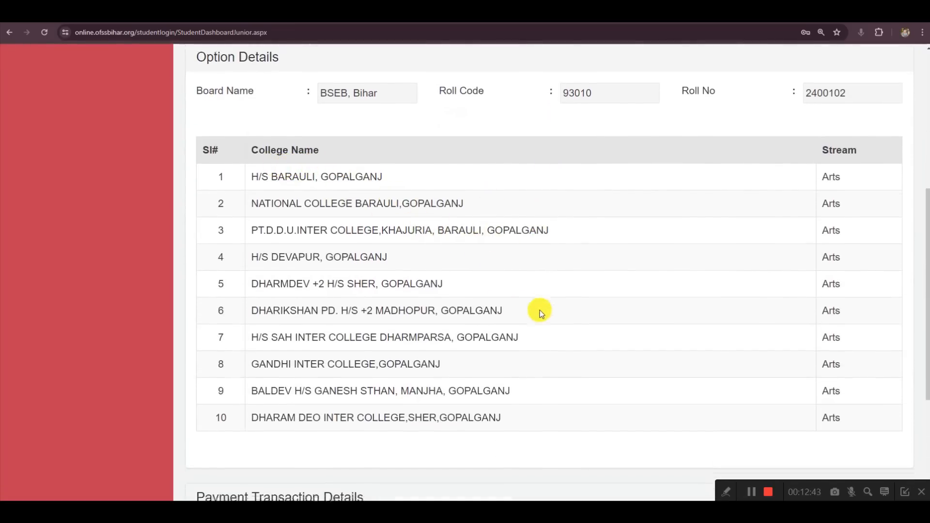
{"action": "scroll", "coordinate": [537, 309], "scroll_direction": "down", "scroll_amount": 4}
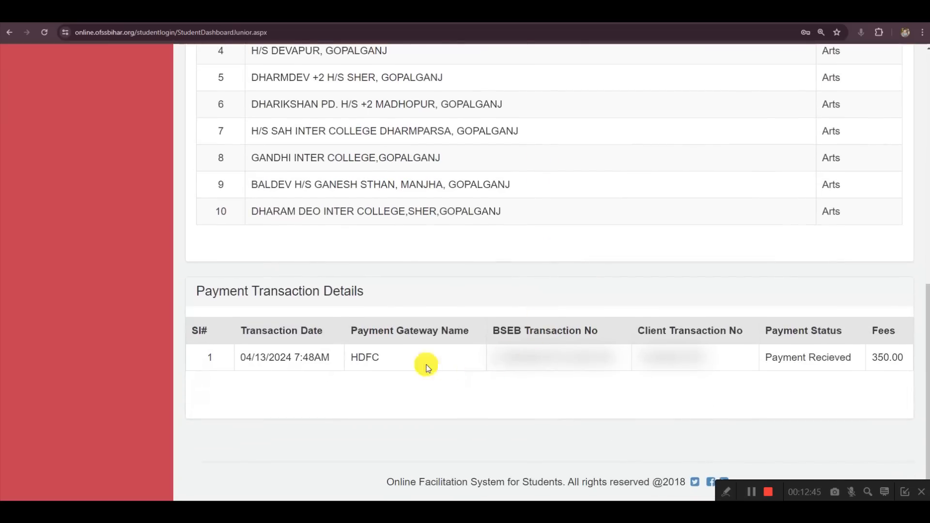
{"action": "left_click_drag", "start_coordinate": [198, 291], "coordinate": [368, 295]}
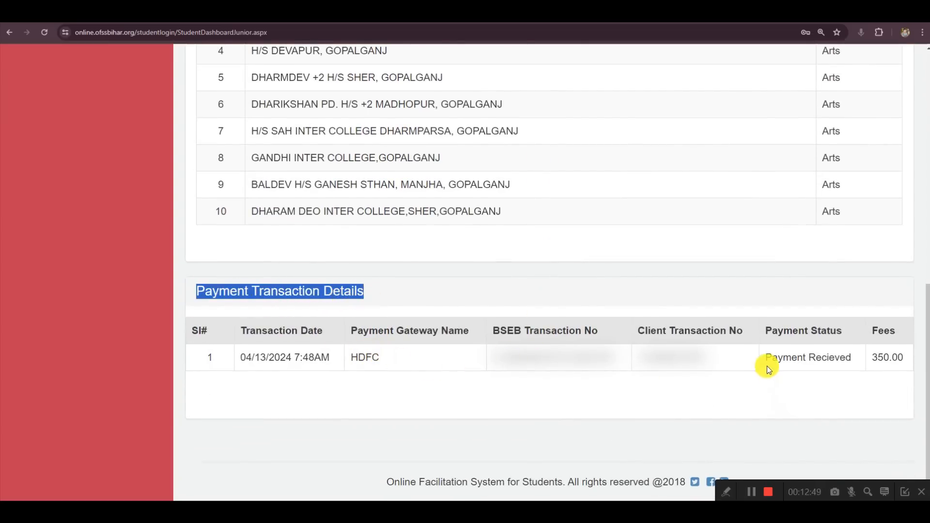
{"action": "left_click_drag", "start_coordinate": [766, 361], "coordinate": [850, 363]}
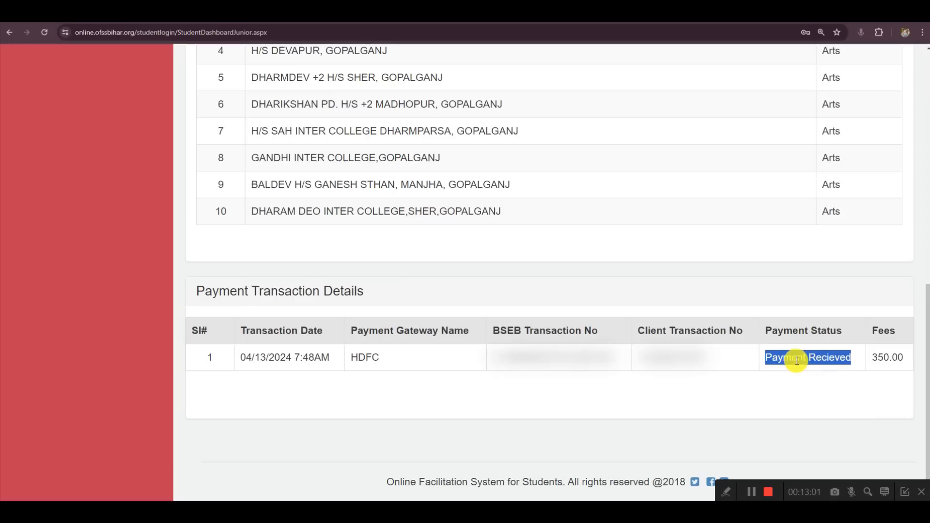
{"action": "left_click", "coordinate": [819, 361]}
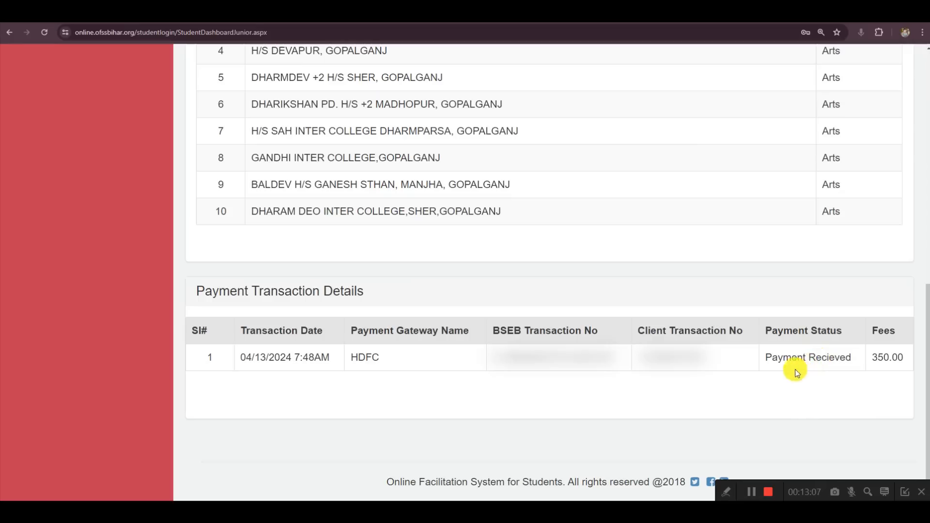
{"action": "left_click_drag", "start_coordinate": [764, 358], "coordinate": [851, 358]}
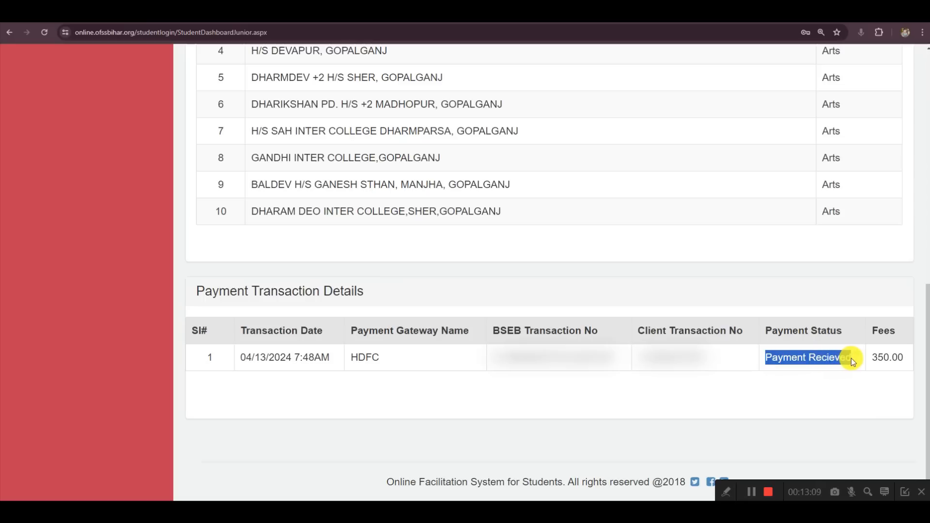
{"action": "left_click", "coordinate": [841, 345]}
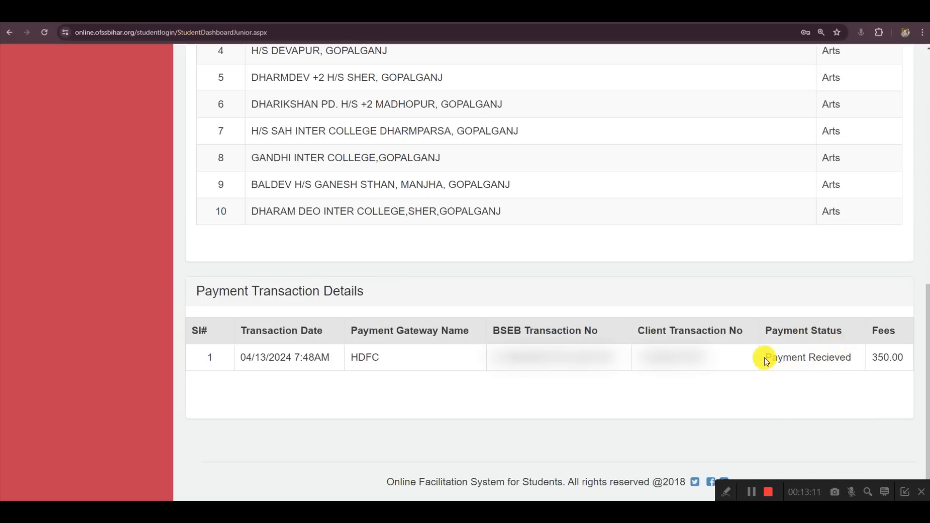
{"action": "left_click_drag", "start_coordinate": [763, 359], "coordinate": [852, 358]}
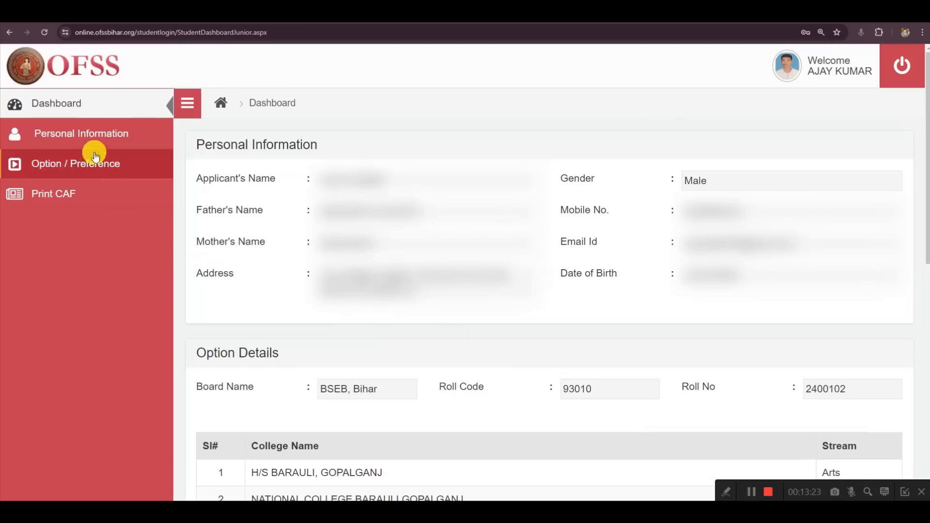
- Open the Option / Preference page and review the reservation details, the college choices and the note on updating preferences
{"action": "left_click", "coordinate": [68, 172]}
{"action": "scroll", "coordinate": [497, 259], "scroll_direction": "down", "scroll_amount": 3}
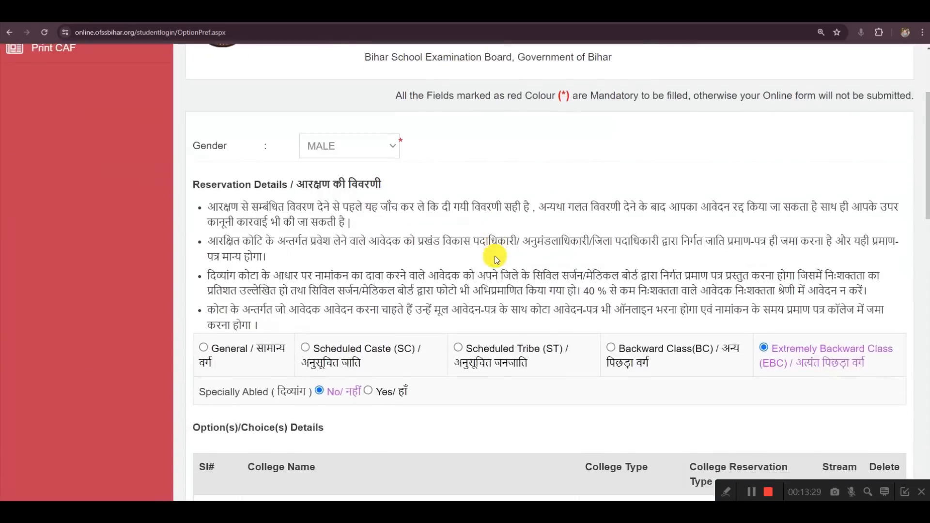
{"action": "scroll", "coordinate": [497, 259], "scroll_direction": "down", "scroll_amount": 8}
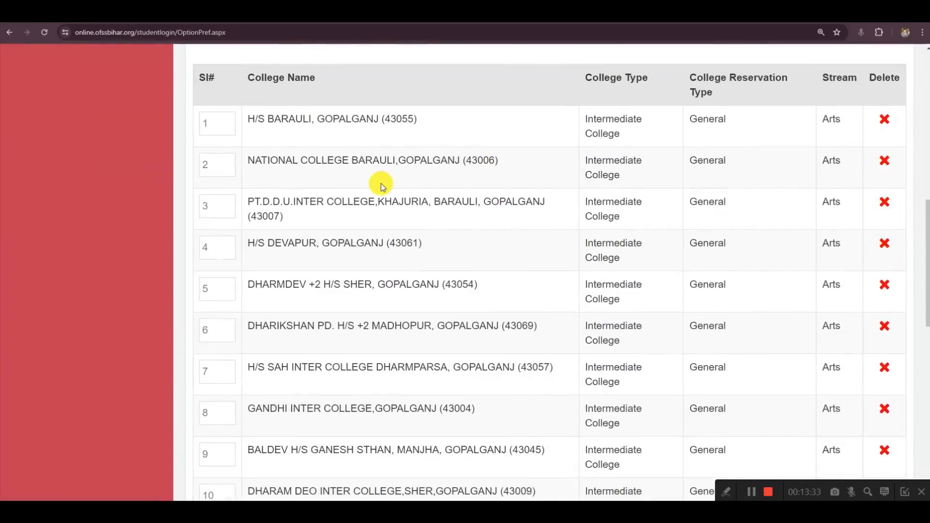
{"action": "scroll", "coordinate": [531, 216], "scroll_direction": "down", "scroll_amount": 5}
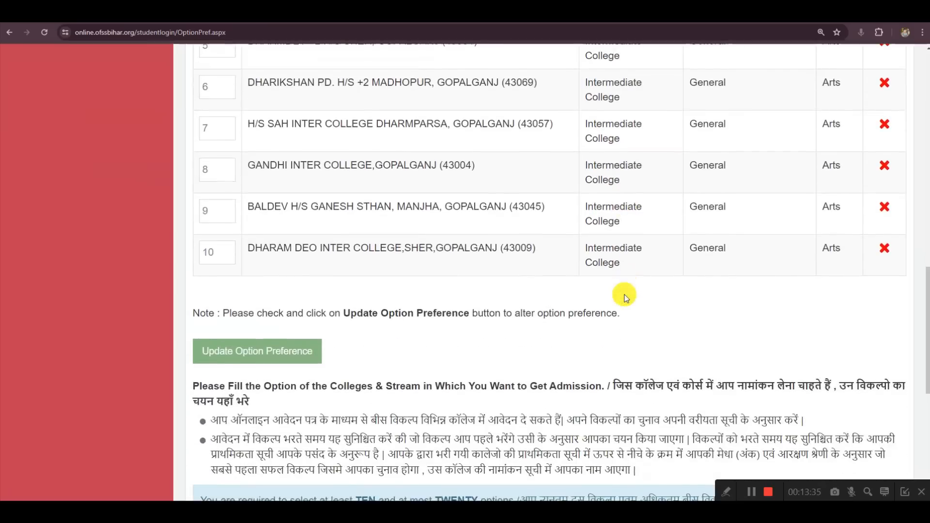
{"action": "scroll", "coordinate": [625, 297], "scroll_direction": "down", "scroll_amount": 1}
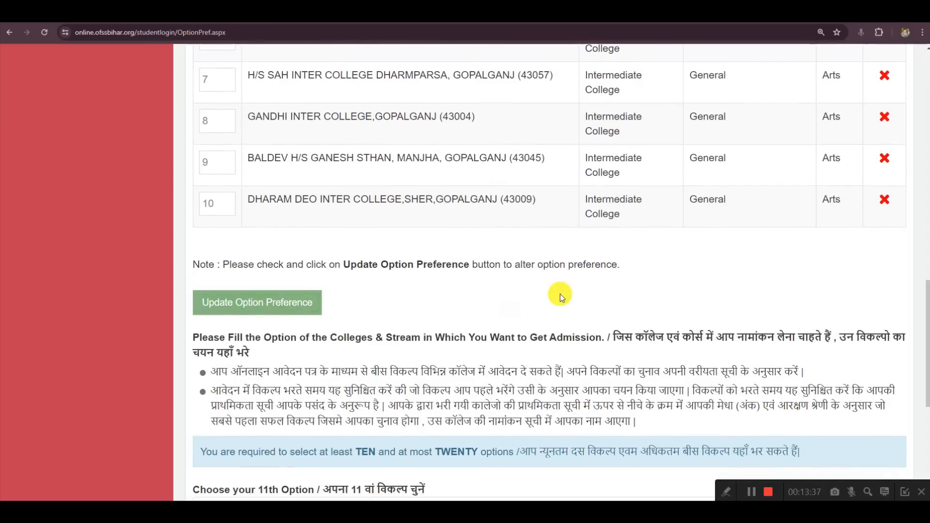
- Open the printable copy of the submitted Common Application Form
{"action": "scroll", "coordinate": [560, 294], "scroll_direction": "up", "scroll_amount": 12}
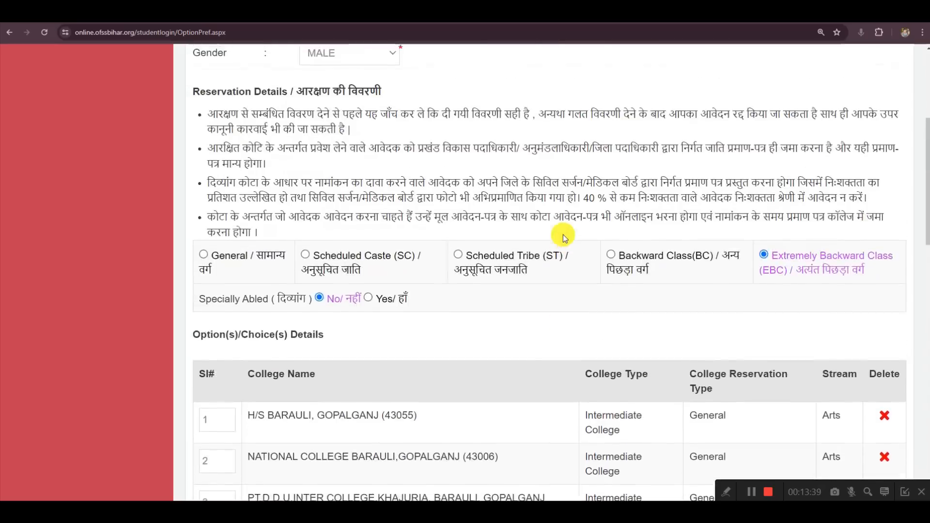
{"action": "scroll", "coordinate": [563, 235], "scroll_direction": "up", "scroll_amount": 5}
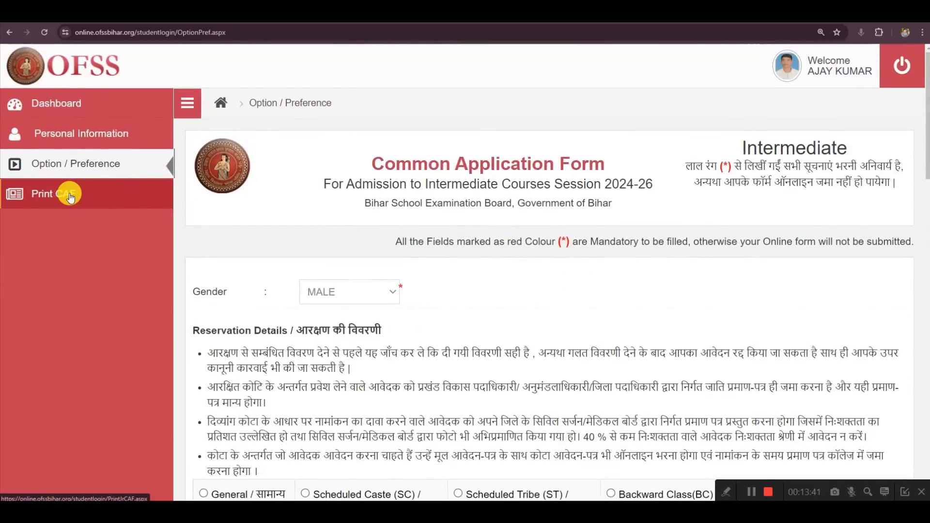
{"action": "left_click", "coordinate": [62, 196]}
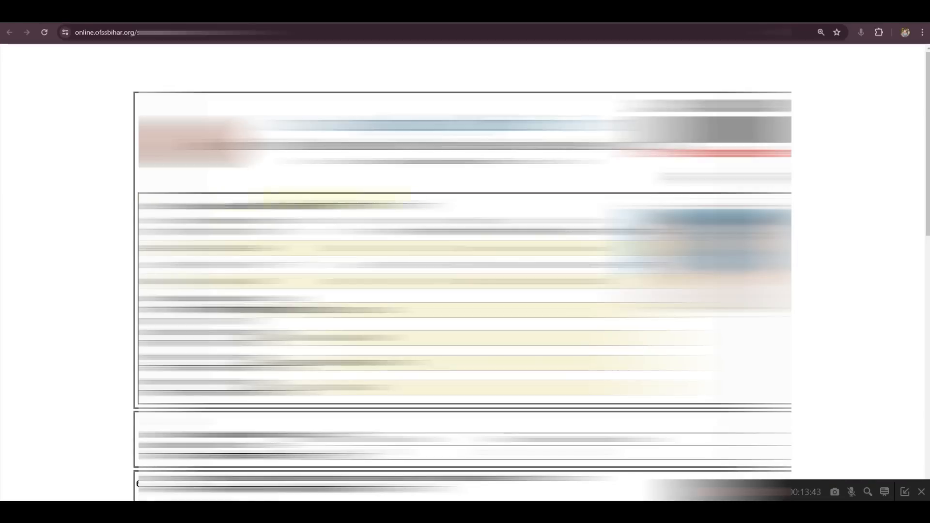